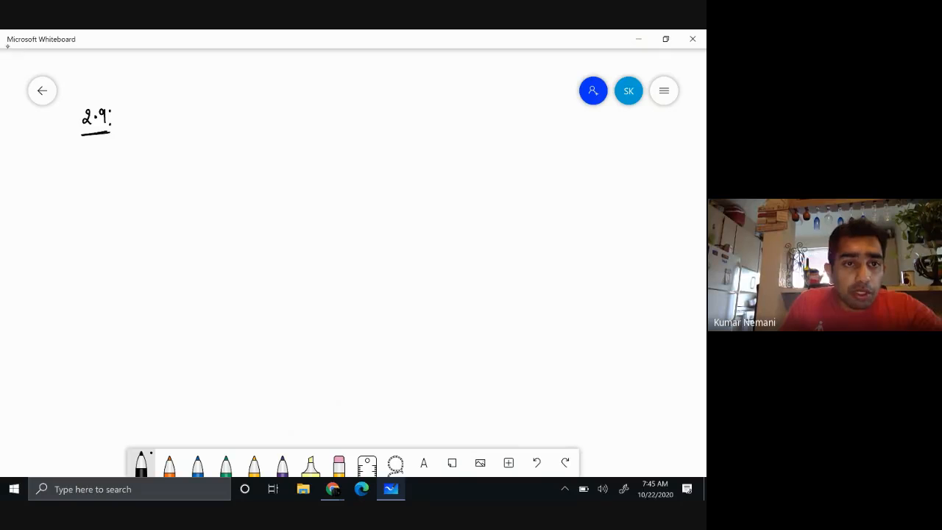
{"action": "mouse_move", "coordinate": [160, 107]}
{"action": "left_mouse_down"}
{"action": "mouse_move", "coordinate": [160, 127]}
{"action": "mouse_move", "coordinate": [169, 105]}
{"action": "mouse_move", "coordinate": [160, 120]}
{"action": "left_mouse_up"}
{"action": "mouse_move", "coordinate": [167, 112]}
{"action": "left_mouse_down"}
{"action": "mouse_move", "coordinate": [171, 126]}
{"action": "mouse_move", "coordinate": [199, 123]}
{"action": "left_mouse_up"}
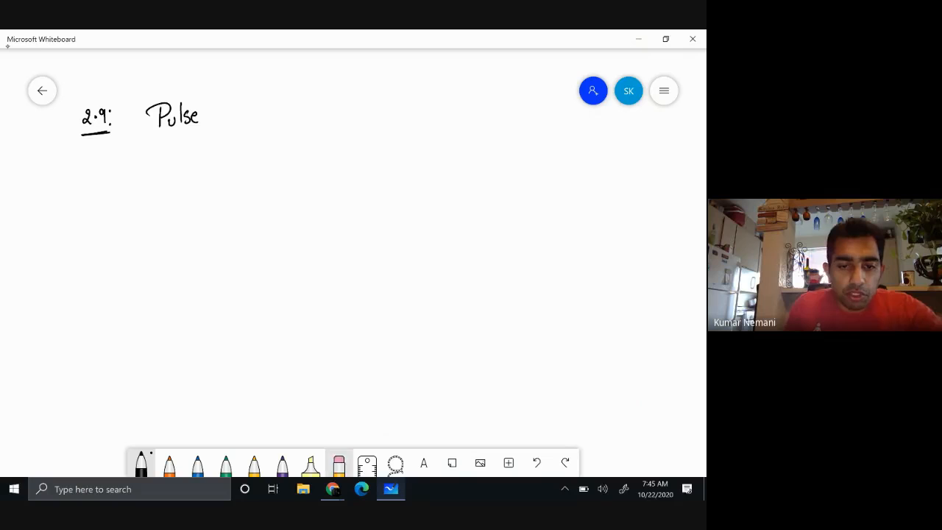
{"action": "left_click", "coordinate": [338, 464]}
{"action": "mouse_move", "coordinate": [147, 116]}
{"action": "left_mouse_down"}
{"action": "mouse_move", "coordinate": [185, 118]}
{"action": "mouse_move", "coordinate": [173, 101]}
{"action": "left_mouse_up"}
- Handwrite the title "Observing a pulse:" in black beside "2.9:" and underline its words
{"action": "left_click", "coordinate": [138, 467]}
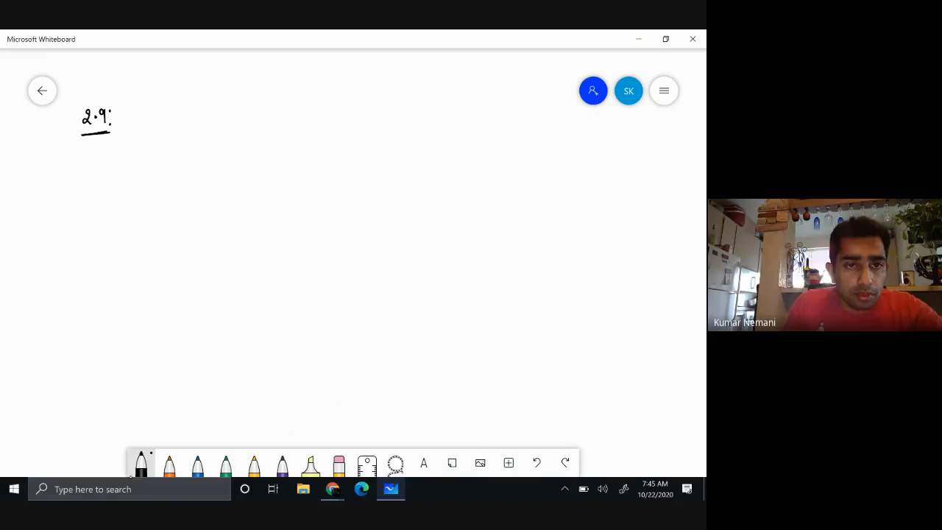
{"action": "mouse_move", "coordinate": [146, 108]}
{"action": "left_mouse_down"}
{"action": "mouse_move", "coordinate": [158, 120]}
{"action": "mouse_move", "coordinate": [204, 111]}
{"action": "mouse_move", "coordinate": [223, 130]}
{"action": "mouse_move", "coordinate": [219, 140]}
{"action": "left_mouse_up"}
{"action": "left_click", "coordinate": [200, 100]}
{"action": "mouse_move", "coordinate": [255, 108]}
{"action": "left_mouse_down"}
{"action": "mouse_move", "coordinate": [289, 122]}
{"action": "mouse_move", "coordinate": [305, 112]}
{"action": "left_mouse_up"}
{"action": "left_click_drag", "start_coordinate": [309, 95], "coordinate": [309, 109]}
{"action": "mouse_move", "coordinate": [315, 101]}
{"action": "left_mouse_down"}
{"action": "mouse_move", "coordinate": [314, 114]}
{"action": "mouse_move", "coordinate": [328, 110]}
{"action": "mouse_move", "coordinate": [317, 121]}
{"action": "left_mouse_up"}
{"action": "left_click", "coordinate": [333, 105]}
{"action": "left_click", "coordinate": [332, 112]}
{"action": "left_click_drag", "start_coordinate": [243, 122], "coordinate": [257, 122]}
{"action": "left_click_drag", "start_coordinate": [158, 133], "coordinate": [208, 131]}
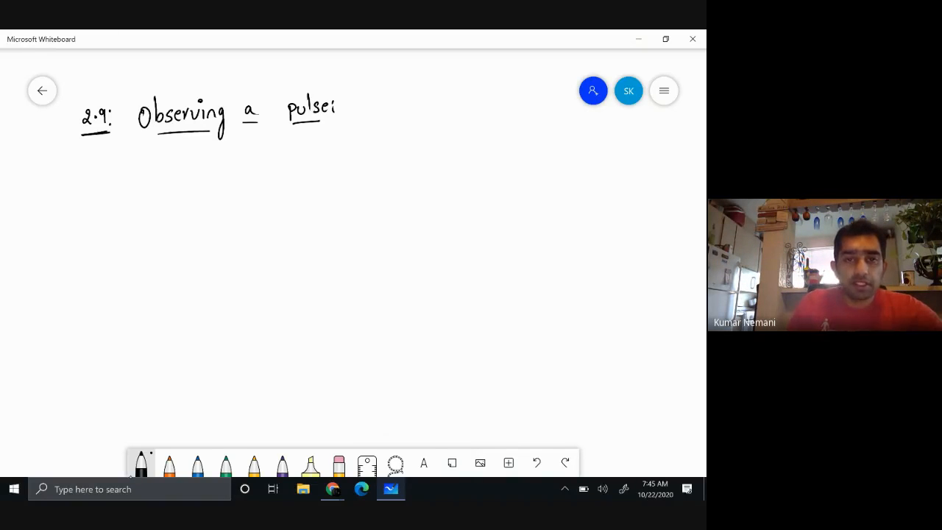
- Draw an arrow from beneath "pulse" and handwrite "Electric signal" at its tip
{"action": "mouse_move", "coordinate": [308, 127]}
{"action": "left_mouse_down"}
{"action": "mouse_move", "coordinate": [318, 145]}
{"action": "mouse_move", "coordinate": [329, 144]}
{"action": "mouse_move", "coordinate": [323, 150]}
{"action": "mouse_move", "coordinate": [358, 147]}
{"action": "left_mouse_up"}
{"action": "left_click_drag", "start_coordinate": [361, 142], "coordinate": [380, 144]}
{"action": "left_click_drag", "start_coordinate": [376, 140], "coordinate": [429, 144]}
{"action": "left_click", "coordinate": [394, 130]}
{"action": "mouse_move", "coordinate": [441, 134]}
{"action": "left_mouse_down"}
{"action": "mouse_move", "coordinate": [434, 151]}
{"action": "mouse_move", "coordinate": [462, 143]}
{"action": "left_mouse_up"}
{"action": "left_click_drag", "start_coordinate": [463, 140], "coordinate": [468, 139]}
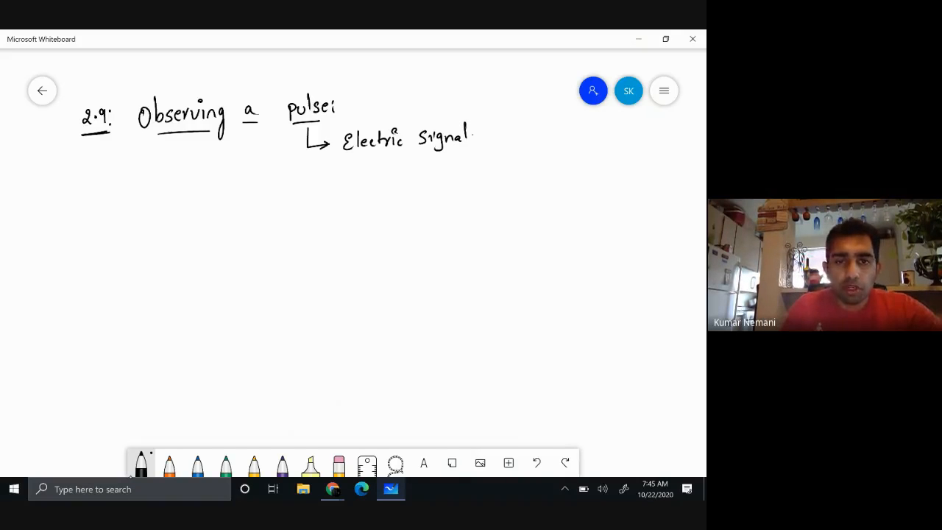
- Handwrite "Electro magnetic signal" on the line below "Electric signal"
{"action": "mouse_move", "coordinate": [358, 168]}
{"action": "left_mouse_down"}
{"action": "mouse_move", "coordinate": [356, 188]}
{"action": "mouse_move", "coordinate": [365, 184]}
{"action": "left_mouse_up"}
{"action": "left_click_drag", "start_coordinate": [370, 179], "coordinate": [376, 184]}
{"action": "mouse_move", "coordinate": [384, 175]}
{"action": "left_mouse_down"}
{"action": "mouse_move", "coordinate": [381, 183]}
{"action": "mouse_move", "coordinate": [394, 173]}
{"action": "left_mouse_up"}
{"action": "left_click_drag", "start_coordinate": [397, 175], "coordinate": [443, 181]}
{"action": "mouse_move", "coordinate": [449, 174]}
{"action": "left_mouse_down"}
{"action": "mouse_move", "coordinate": [446, 191]}
{"action": "mouse_move", "coordinate": [463, 179]}
{"action": "left_mouse_up"}
{"action": "left_click_drag", "start_coordinate": [467, 164], "coordinate": [474, 179]}
{"action": "left_click_drag", "start_coordinate": [483, 172], "coordinate": [501, 177]}
{"action": "left_click", "coordinate": [477, 164]}
{"action": "mouse_move", "coordinate": [512, 168]}
{"action": "left_mouse_down"}
{"action": "mouse_move", "coordinate": [521, 171]}
{"action": "mouse_move", "coordinate": [516, 182]}
{"action": "left_mouse_up"}
{"action": "left_click_drag", "start_coordinate": [527, 174], "coordinate": [551, 175]}
{"action": "left_click", "coordinate": [562, 168]}
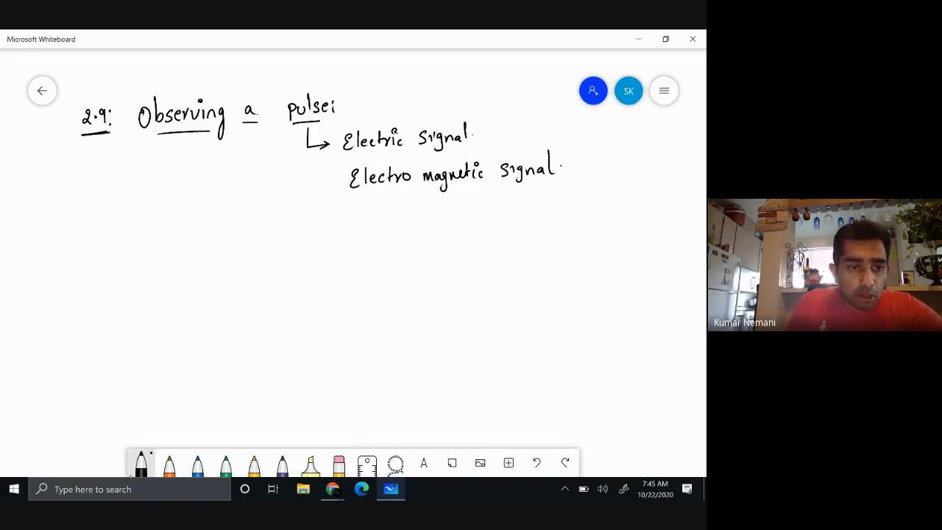
- Write an underlined "BIT" with "Binary Digit" below it, underlining "B" and "it", and branch BIT to 0 and 1
{"action": "mouse_move", "coordinate": [61, 229]}
{"action": "left_mouse_down"}
{"action": "mouse_move", "coordinate": [59, 241]}
{"action": "mouse_move", "coordinate": [84, 238]}
{"action": "mouse_move", "coordinate": [93, 250]}
{"action": "left_mouse_up"}
{"action": "mouse_move", "coordinate": [82, 264]}
{"action": "left_mouse_down"}
{"action": "mouse_move", "coordinate": [82, 274]}
{"action": "mouse_move", "coordinate": [119, 265]}
{"action": "mouse_move", "coordinate": [130, 288]}
{"action": "left_mouse_up"}
{"action": "left_click_drag", "start_coordinate": [152, 250], "coordinate": [151, 268]}
{"action": "mouse_move", "coordinate": [147, 246]}
{"action": "left_mouse_down"}
{"action": "mouse_move", "coordinate": [150, 266]}
{"action": "mouse_move", "coordinate": [176, 284]}
{"action": "mouse_move", "coordinate": [199, 252]}
{"action": "left_mouse_up"}
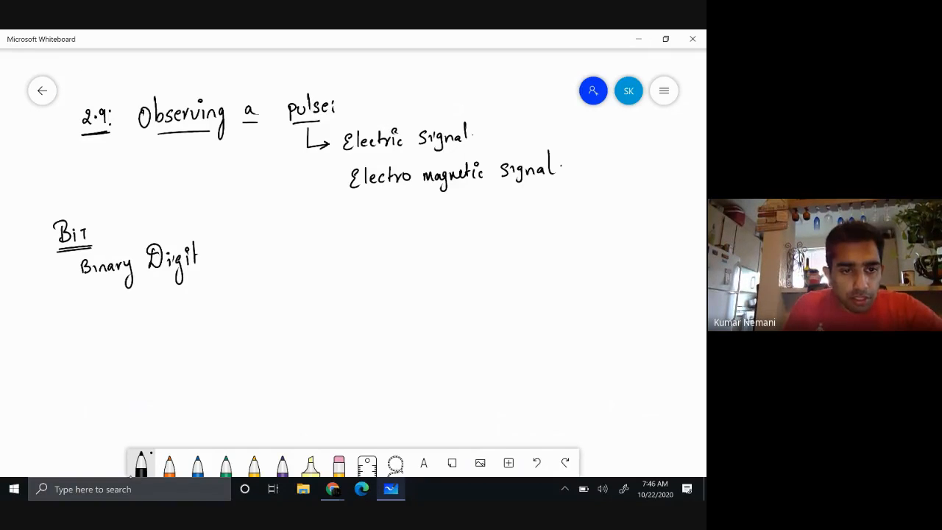
{"action": "left_click_drag", "start_coordinate": [77, 276], "coordinate": [89, 280]}
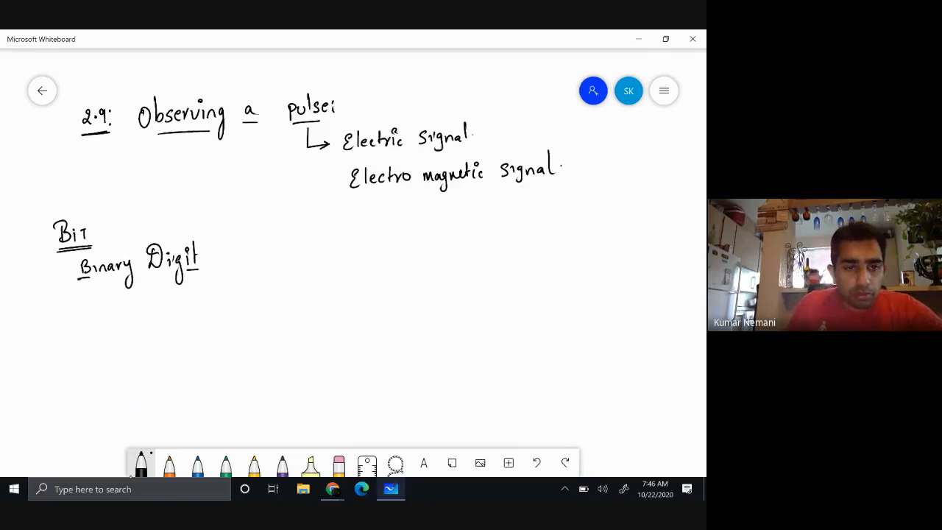
{"action": "mouse_move", "coordinate": [97, 227]}
{"action": "left_mouse_down"}
{"action": "mouse_move", "coordinate": [149, 197]}
{"action": "mouse_move", "coordinate": [137, 244]}
{"action": "mouse_move", "coordinate": [146, 239]}
{"action": "left_mouse_up"}
{"action": "left_click_drag", "start_coordinate": [161, 198], "coordinate": [164, 240]}
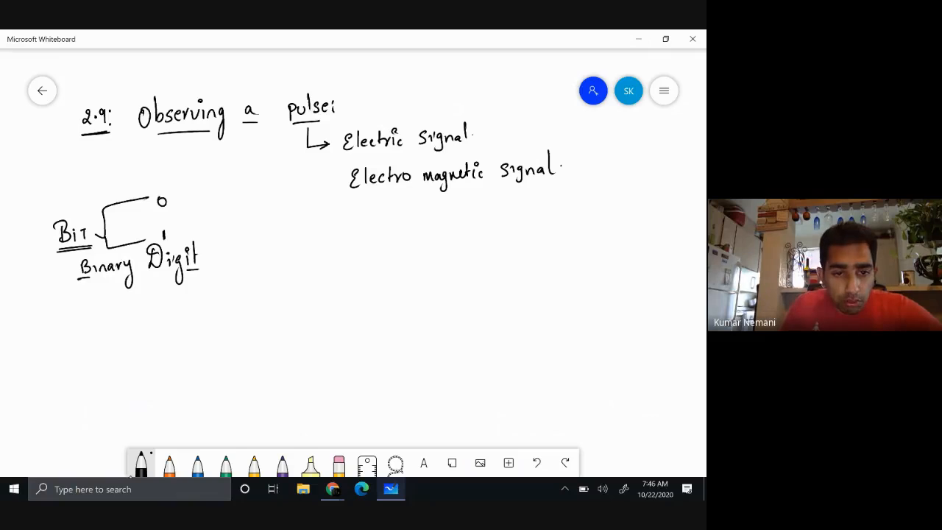
- Write the state meanings "0 → OFF" and "1 → ON" below the BIT notes
{"action": "mouse_move", "coordinate": [196, 312]}
{"action": "left_mouse_down"}
{"action": "mouse_move", "coordinate": [193, 324]}
{"action": "mouse_move", "coordinate": [196, 311]}
{"action": "mouse_move", "coordinate": [221, 320]}
{"action": "mouse_move", "coordinate": [249, 308]}
{"action": "mouse_move", "coordinate": [260, 317]}
{"action": "mouse_move", "coordinate": [265, 307]}
{"action": "left_mouse_up"}
{"action": "left_click_drag", "start_coordinate": [269, 307], "coordinate": [269, 318]}
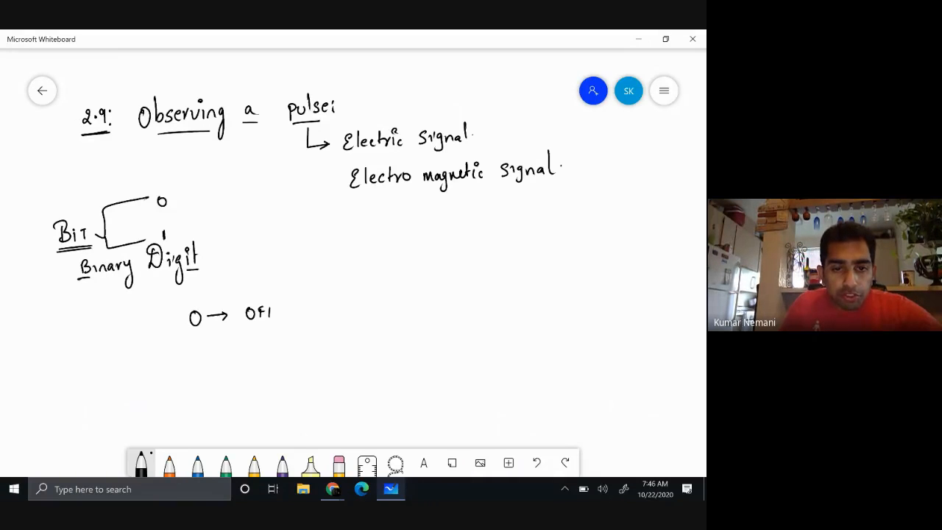
{"action": "mouse_move", "coordinate": [196, 344]}
{"action": "left_mouse_down"}
{"action": "mouse_move", "coordinate": [196, 357]}
{"action": "mouse_move", "coordinate": [250, 340]}
{"action": "left_mouse_up"}
{"action": "left_click", "coordinate": [249, 340]}
{"action": "mouse_move", "coordinate": [260, 350]}
{"action": "left_mouse_down"}
{"action": "mouse_move", "coordinate": [260, 340]}
{"action": "mouse_move", "coordinate": [269, 349]}
{"action": "left_mouse_up"}
{"action": "left_click_drag", "start_coordinate": [269, 349], "coordinate": [269, 337]}
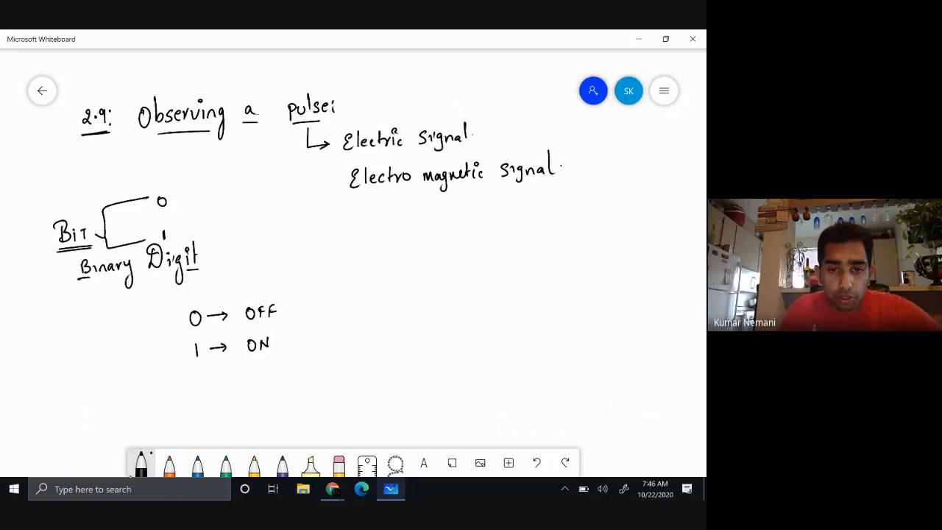
- Draw a black graph with a double-headed vertical axis labelled 0 and 1 and a long horizontal axis
{"action": "left_click_drag", "start_coordinate": [359, 258], "coordinate": [374, 324]}
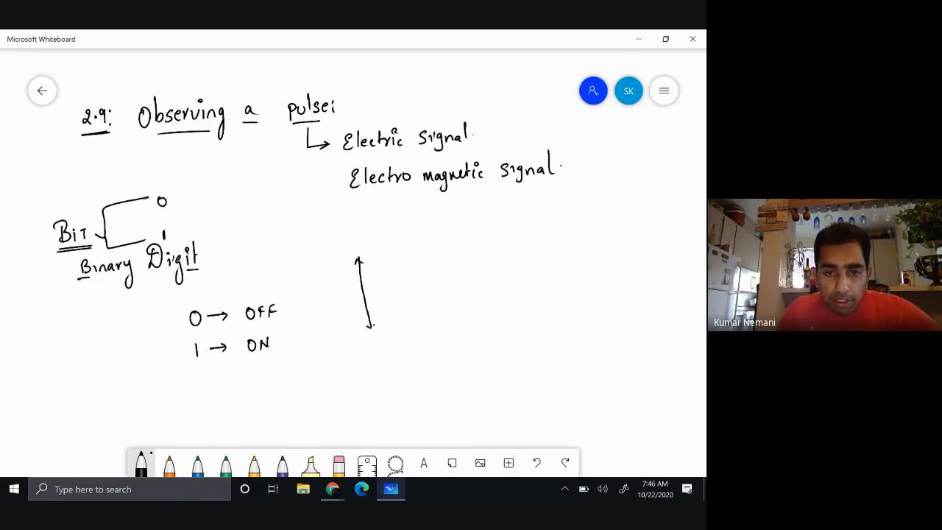
{"action": "left_click_drag", "start_coordinate": [364, 292], "coordinate": [555, 279]}
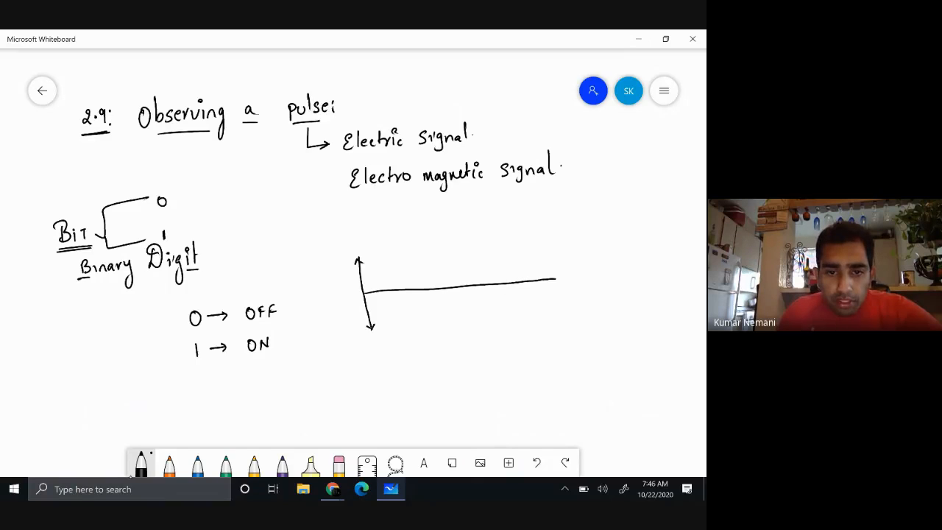
{"action": "mouse_move", "coordinate": [358, 293]}
{"action": "left_mouse_down"}
{"action": "mouse_move", "coordinate": [354, 300]}
{"action": "mouse_move", "coordinate": [355, 274]}
{"action": "left_mouse_up"}
- Draw an orange square-pulse waveform with varying widths along the graph and circle the word "pulse" in the title
{"action": "left_click", "coordinate": [169, 464]}
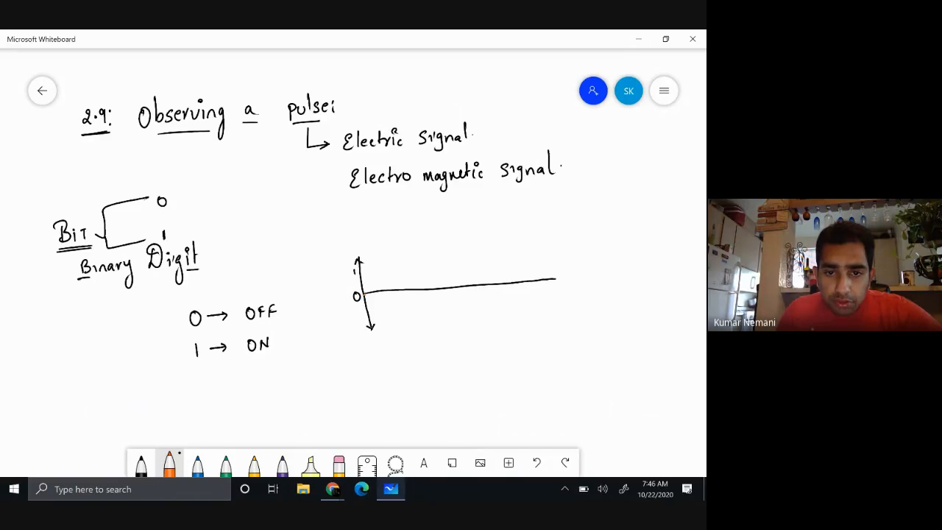
{"action": "left_click_drag", "start_coordinate": [368, 293], "coordinate": [405, 291]}
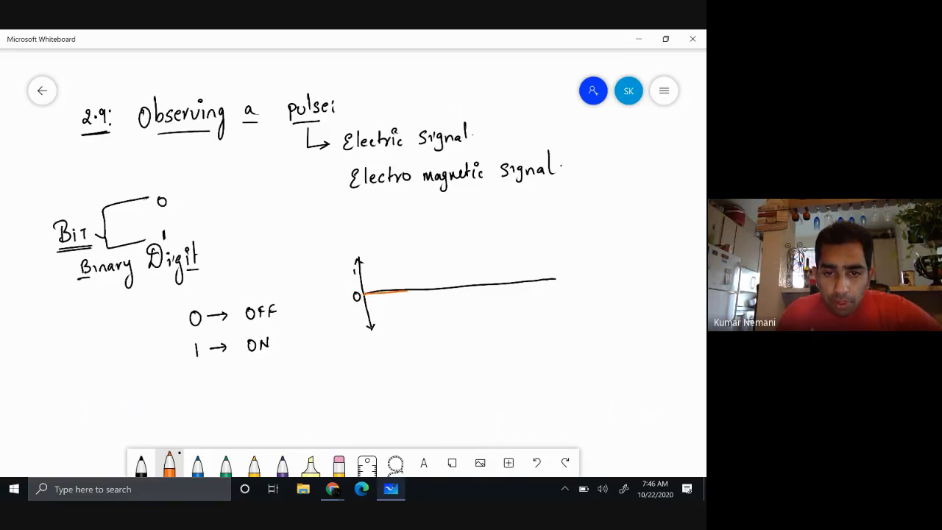
{"action": "left_click_drag", "start_coordinate": [407, 291], "coordinate": [403, 255]}
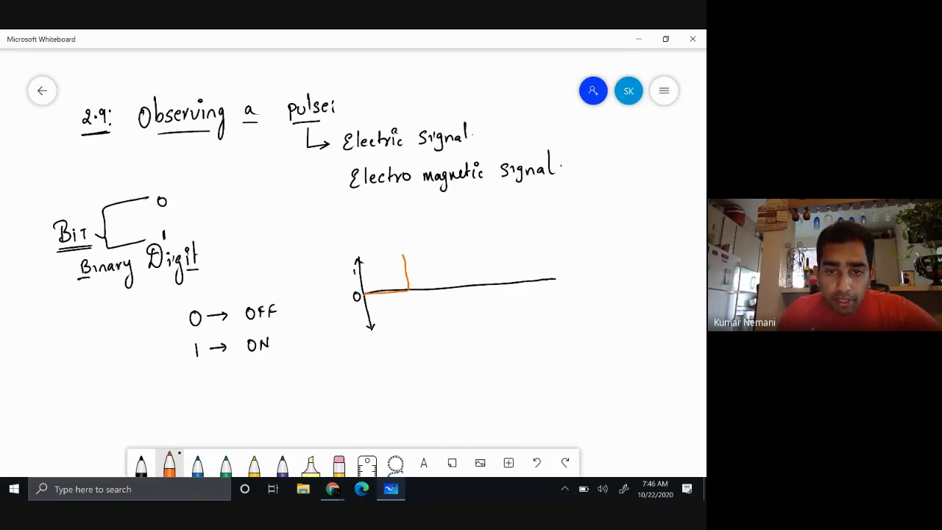
{"action": "mouse_move", "coordinate": [409, 254]}
{"action": "left_mouse_down"}
{"action": "mouse_move", "coordinate": [412, 289]}
{"action": "mouse_move", "coordinate": [455, 273]}
{"action": "mouse_move", "coordinate": [451, 248]}
{"action": "mouse_move", "coordinate": [463, 250]}
{"action": "mouse_move", "coordinate": [462, 285]}
{"action": "mouse_move", "coordinate": [500, 283]}
{"action": "mouse_move", "coordinate": [504, 240]}
{"action": "mouse_move", "coordinate": [509, 284]}
{"action": "mouse_move", "coordinate": [533, 271]}
{"action": "mouse_move", "coordinate": [531, 248]}
{"action": "mouse_move", "coordinate": [543, 241]}
{"action": "mouse_move", "coordinate": [546, 272]}
{"action": "mouse_move", "coordinate": [581, 278]}
{"action": "mouse_move", "coordinate": [583, 237]}
{"action": "mouse_move", "coordinate": [649, 235]}
{"action": "mouse_move", "coordinate": [648, 266]}
{"action": "mouse_move", "coordinate": [650, 236]}
{"action": "mouse_move", "coordinate": [686, 230]}
{"action": "mouse_move", "coordinate": [705, 273]}
{"action": "left_mouse_up"}
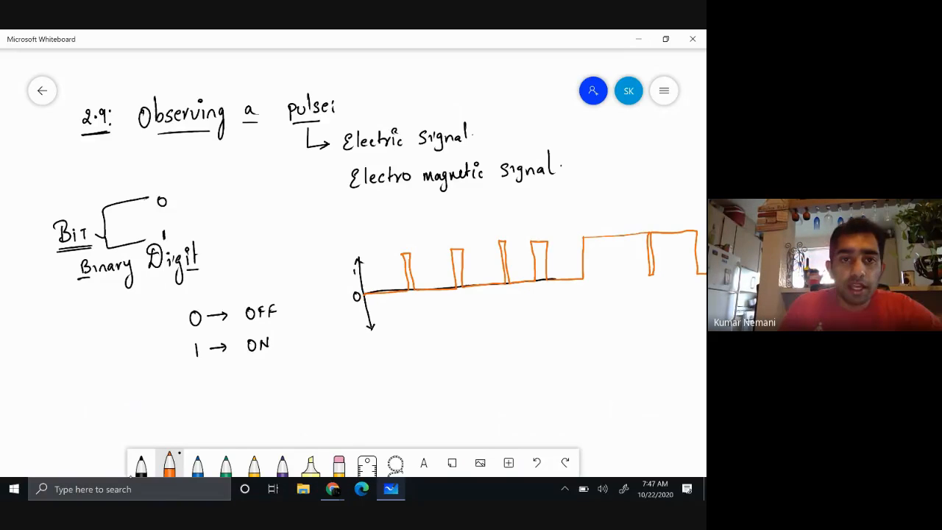
{"action": "mouse_move", "coordinate": [291, 83]}
{"action": "left_mouse_down"}
{"action": "mouse_move", "coordinate": [281, 91]}
{"action": "mouse_move", "coordinate": [298, 126]}
{"action": "mouse_move", "coordinate": [333, 123]}
{"action": "mouse_move", "coordinate": [343, 81]}
{"action": "mouse_move", "coordinate": [290, 83]}
{"action": "left_mouse_up"}
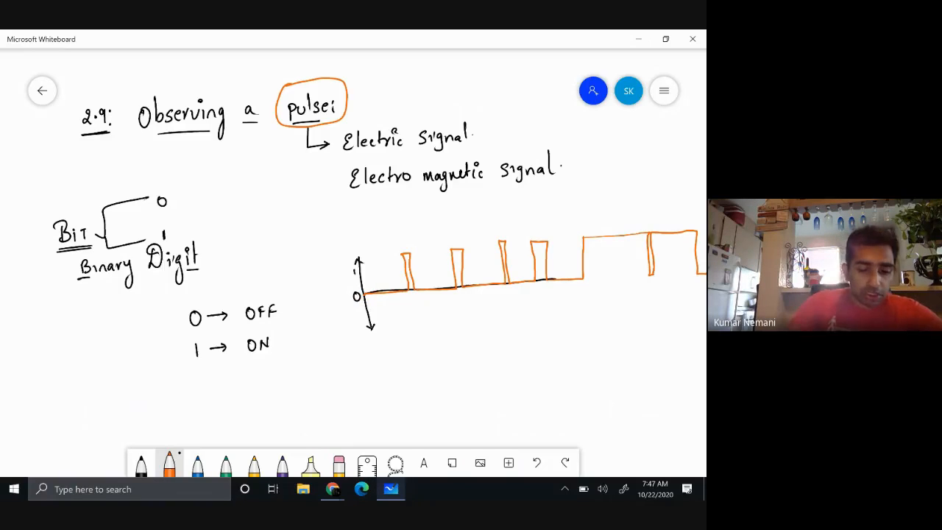
- List the parts in orange below the notes: Push button, Resistor and UNO, each preceded by a circled 1
{"action": "scroll", "coordinate": [365, 238], "scroll_direction": "down", "scroll_amount": 1}
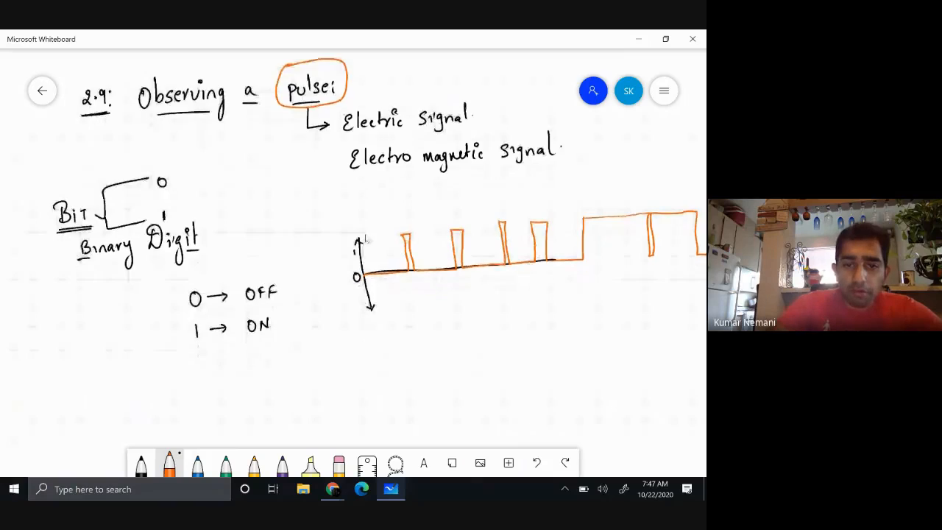
{"action": "scroll", "coordinate": [365, 239], "scroll_direction": "down", "scroll_amount": 3}
{"action": "scroll", "coordinate": [231, 250], "scroll_direction": "down", "scroll_amount": 2}
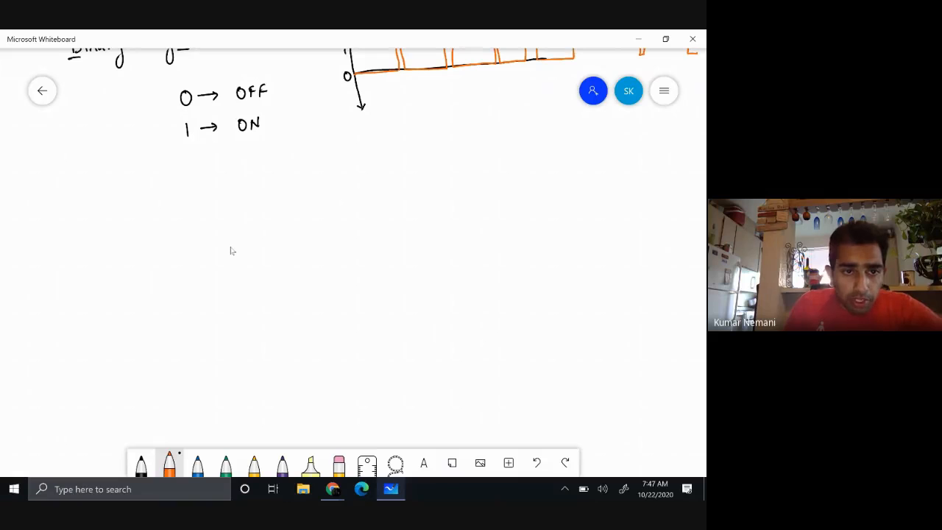
{"action": "mouse_move", "coordinate": [111, 188]}
{"action": "left_mouse_down"}
{"action": "mouse_move", "coordinate": [107, 200]}
{"action": "mouse_move", "coordinate": [117, 185]}
{"action": "mouse_move", "coordinate": [138, 194]}
{"action": "left_mouse_up"}
{"action": "left_click_drag", "start_coordinate": [142, 192], "coordinate": [231, 190]}
{"action": "mouse_move", "coordinate": [119, 223]}
{"action": "left_mouse_down"}
{"action": "mouse_move", "coordinate": [122, 240]}
{"action": "mouse_move", "coordinate": [112, 240]}
{"action": "mouse_move", "coordinate": [197, 225]}
{"action": "left_mouse_up"}
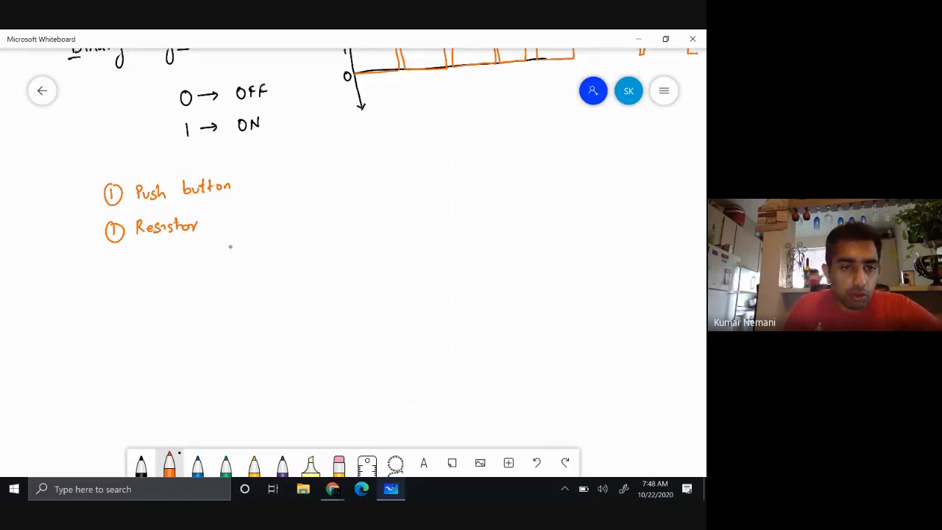
{"action": "mouse_move", "coordinate": [117, 261]}
{"action": "left_mouse_down"}
{"action": "mouse_move", "coordinate": [117, 269]}
{"action": "mouse_move", "coordinate": [112, 259]}
{"action": "mouse_move", "coordinate": [154, 270]}
{"action": "mouse_move", "coordinate": [159, 261]}
{"action": "left_mouse_up"}
{"action": "mouse_move", "coordinate": [163, 272]}
{"action": "left_mouse_down"}
{"action": "mouse_move", "coordinate": [163, 259]}
{"action": "mouse_move", "coordinate": [174, 270]}
{"action": "left_mouse_up"}
{"action": "mouse_move", "coordinate": [175, 262]}
{"action": "left_mouse_down"}
{"action": "mouse_move", "coordinate": [178, 271]}
{"action": "mouse_move", "coordinate": [179, 260]}
{"action": "left_mouse_up"}
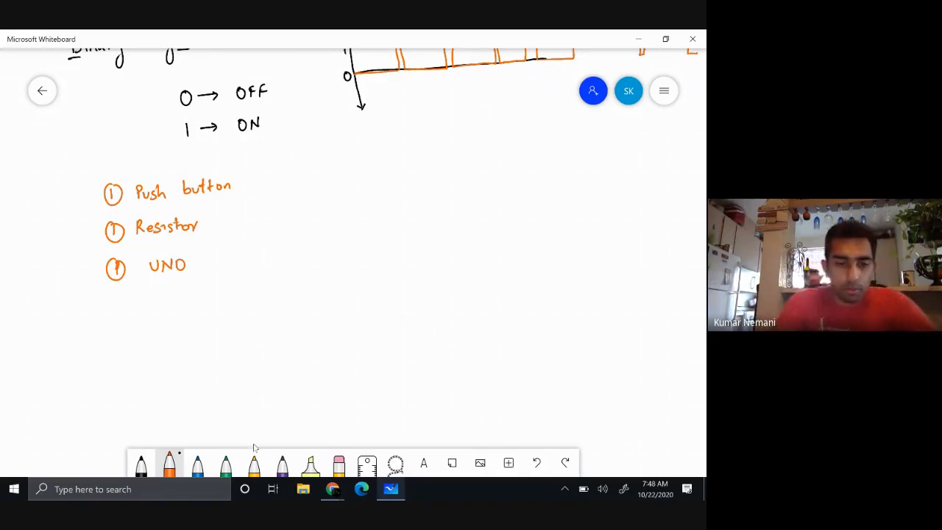
- Switch to Chrome and bring up the Tinkercad circuit "Observing Pulse"
{"action": "left_click", "coordinate": [333, 488]}
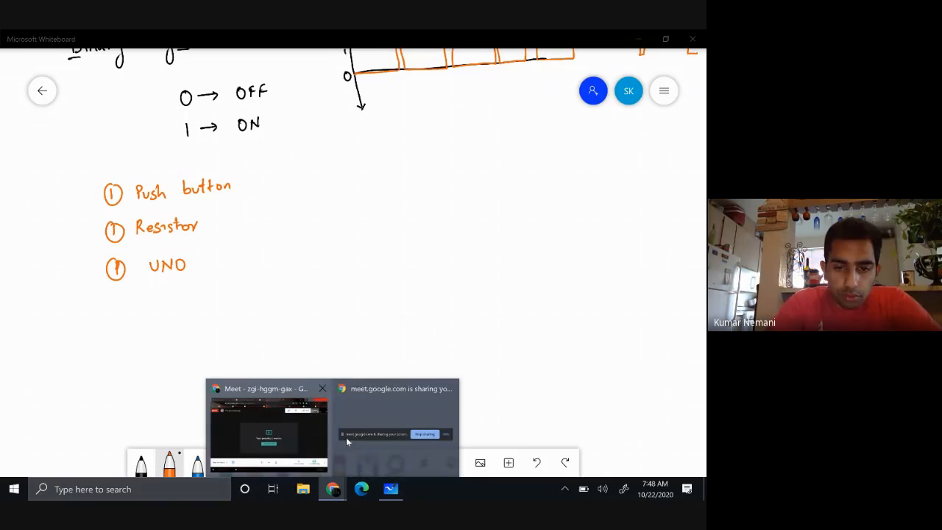
{"action": "left_click", "coordinate": [306, 442]}
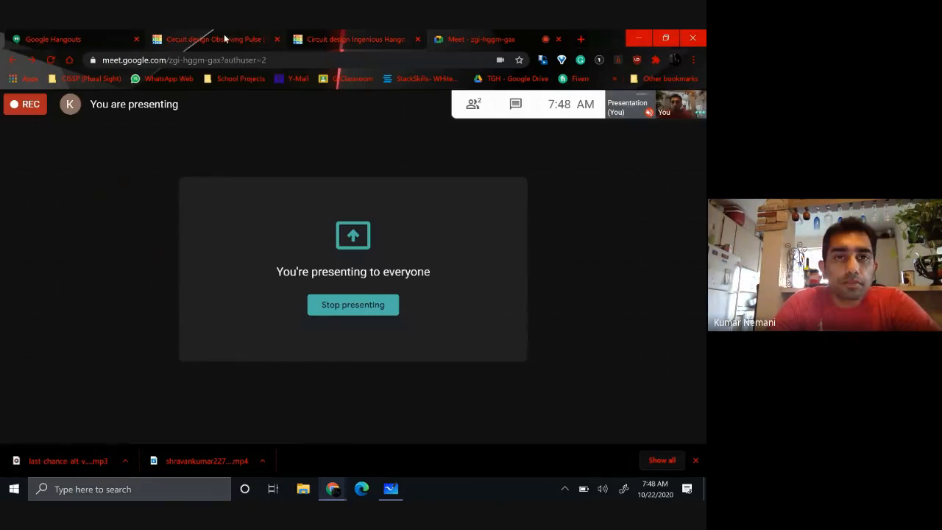
{"action": "left_click", "coordinate": [223, 35]}
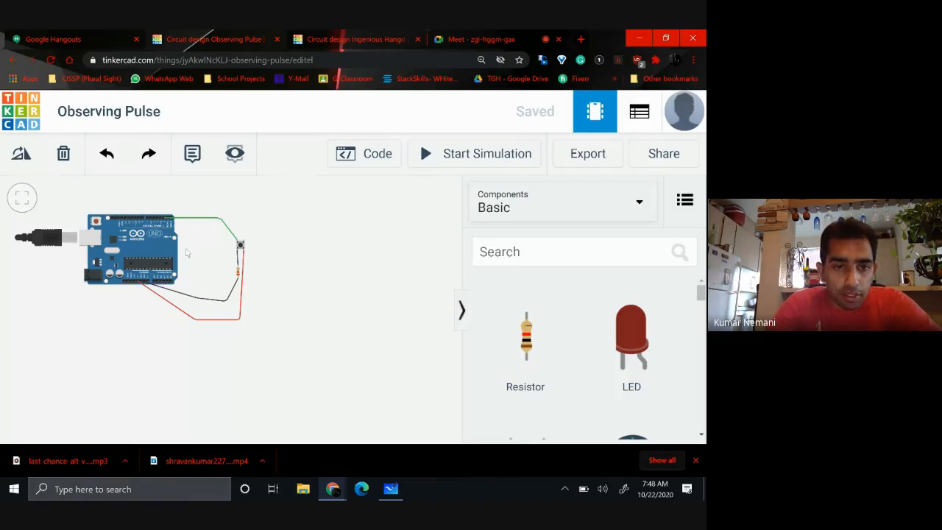
- Examine how the push button and resistor are wired to the Arduino Uno
{"action": "scroll", "coordinate": [273, 254], "scroll_direction": "up", "scroll_amount": 4}
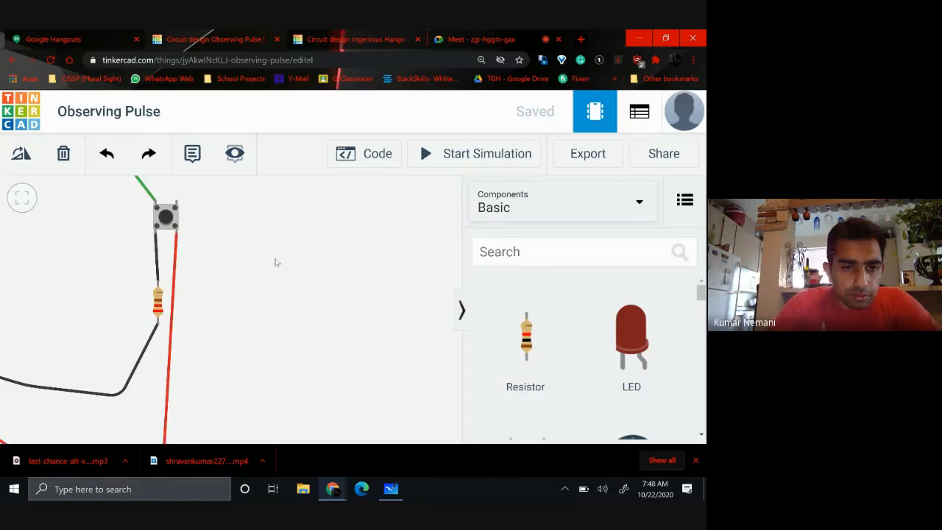
{"action": "scroll", "coordinate": [238, 301], "scroll_direction": "up", "scroll_amount": 1}
{"action": "scroll", "coordinate": [239, 301], "scroll_direction": "up", "scroll_amount": 1}
{"action": "scroll", "coordinate": [238, 301], "scroll_direction": "down", "scroll_amount": 2}
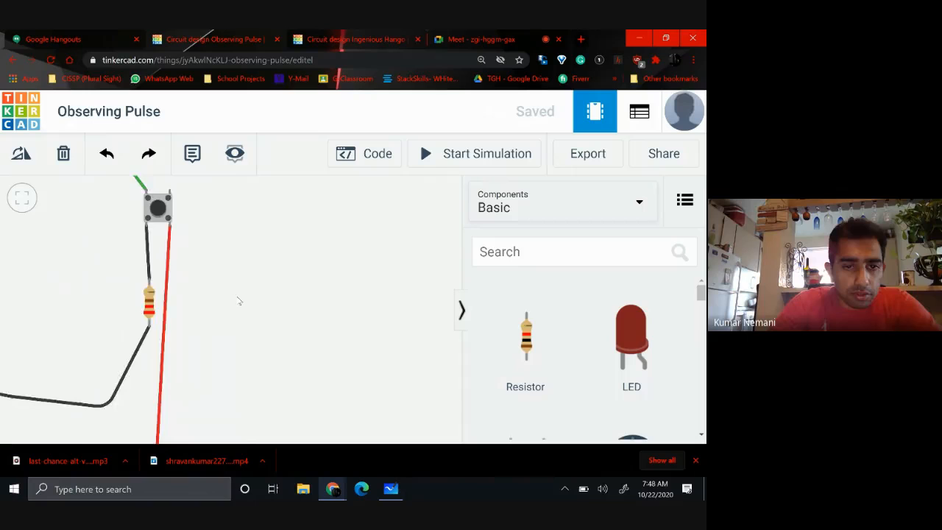
{"action": "scroll", "coordinate": [238, 300], "scroll_direction": "up", "scroll_amount": 2}
{"action": "left_click_drag", "start_coordinate": [179, 281], "coordinate": [378, 363]}
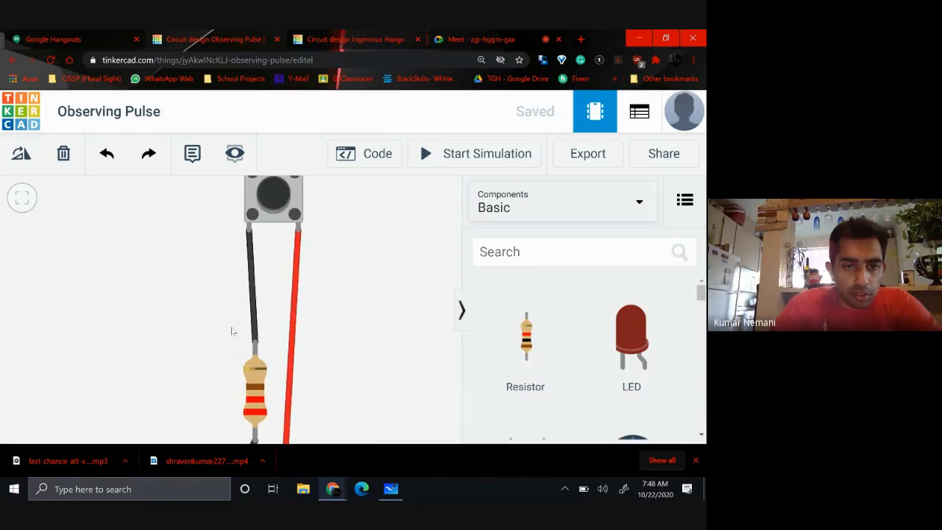
{"action": "scroll", "coordinate": [130, 290], "scroll_direction": "down", "scroll_amount": 2}
{"action": "scroll", "coordinate": [132, 292], "scroll_direction": "down", "scroll_amount": 2}
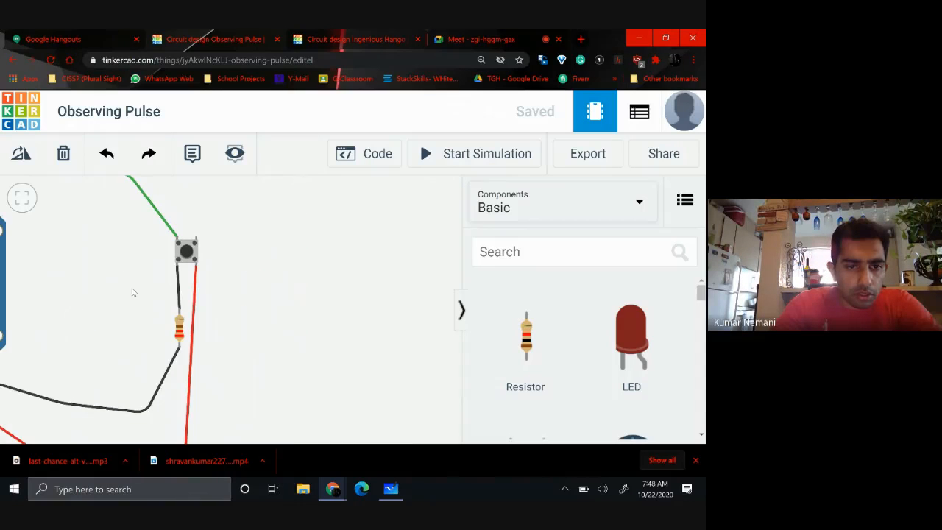
{"action": "left_click_drag", "start_coordinate": [85, 280], "coordinate": [272, 292]}
{"action": "scroll", "coordinate": [271, 292], "scroll_direction": "down", "scroll_amount": 2}
{"action": "scroll", "coordinate": [272, 292], "scroll_direction": "up", "scroll_amount": 3}
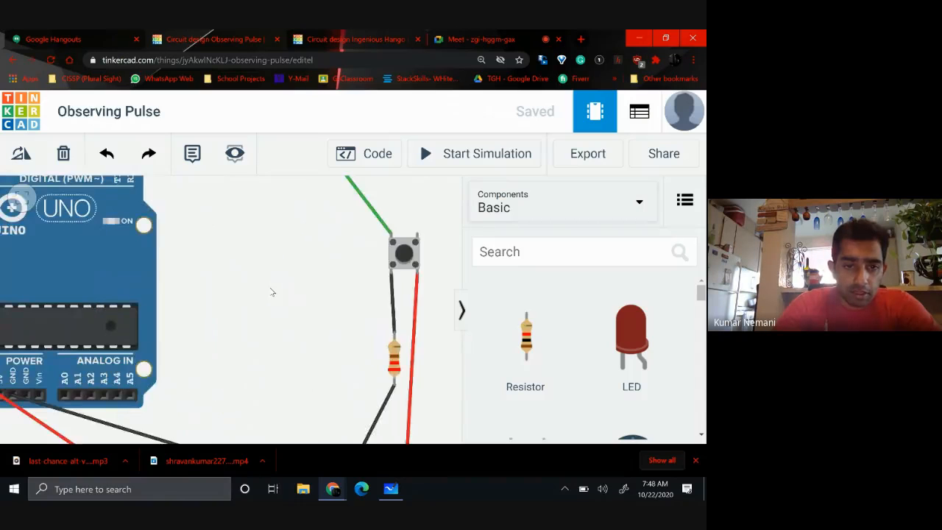
{"action": "scroll", "coordinate": [272, 292], "scroll_direction": "down", "scroll_amount": 4}
{"action": "scroll", "coordinate": [271, 292], "scroll_direction": "up", "scroll_amount": 1}
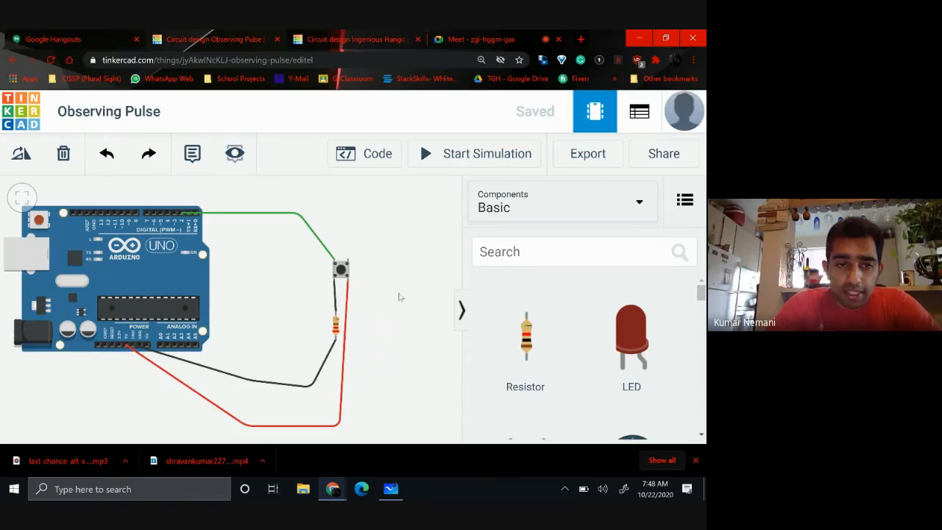
{"action": "left_click_drag", "start_coordinate": [397, 294], "coordinate": [243, 283]}
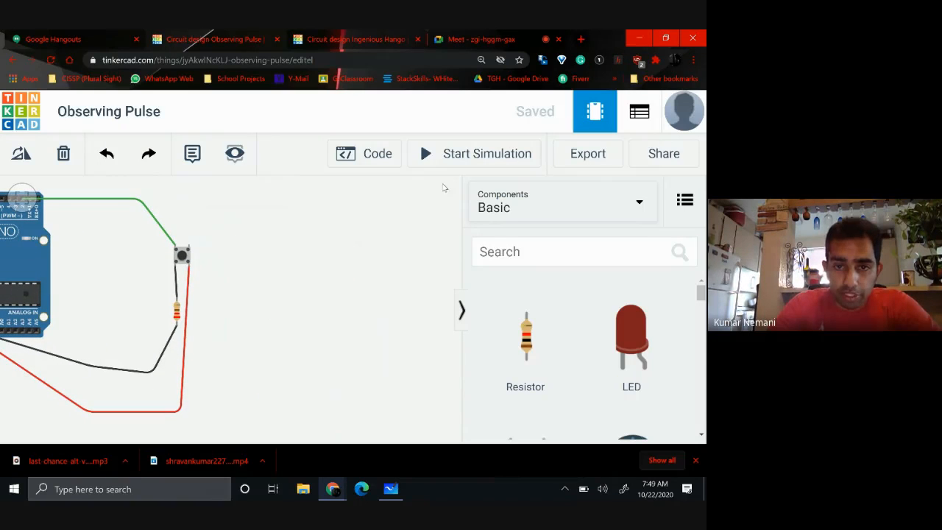
- Show the circuit's block code and collapse the serial monitor to reveal the ButtonState blocks
{"action": "left_click", "coordinate": [371, 156]}
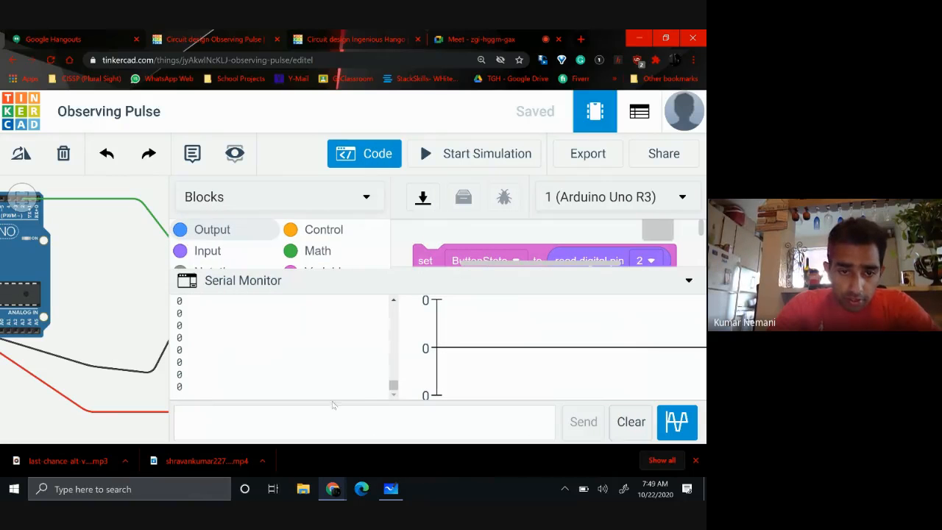
{"action": "left_click", "coordinate": [236, 285]}
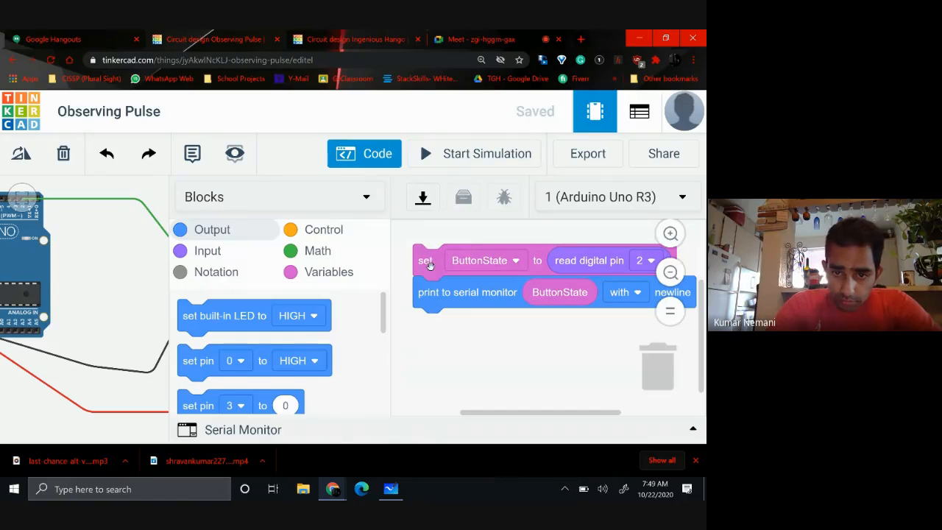
{"action": "mouse_move", "coordinate": [430, 267]}
{"action": "left_mouse_down"}
{"action": "mouse_move", "coordinate": [420, 252]}
{"action": "mouse_move", "coordinate": [435, 276]}
{"action": "mouse_move", "coordinate": [434, 268]}
{"action": "left_mouse_up"}
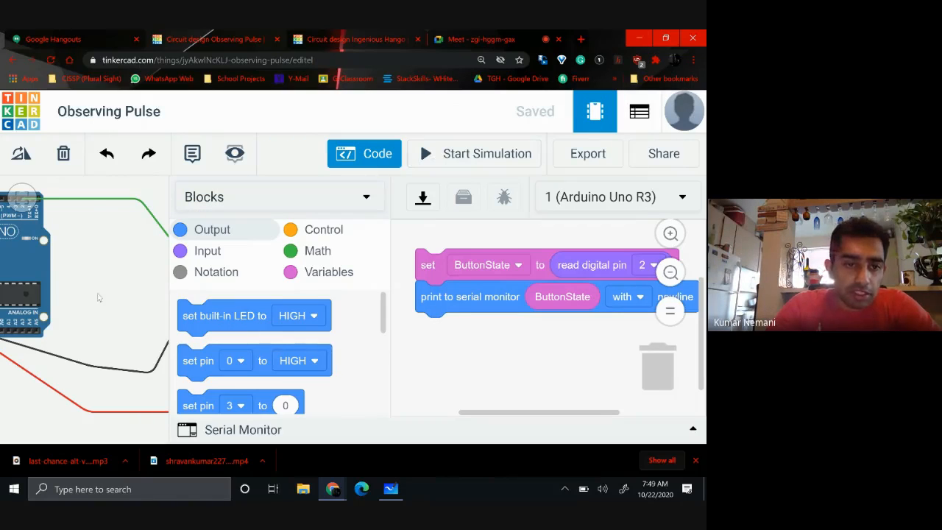
- Bring the push button into view beside the code and start the simulation
{"action": "left_click_drag", "start_coordinate": [100, 297], "coordinate": [9, 285]}
{"action": "left_click", "coordinate": [445, 153]}
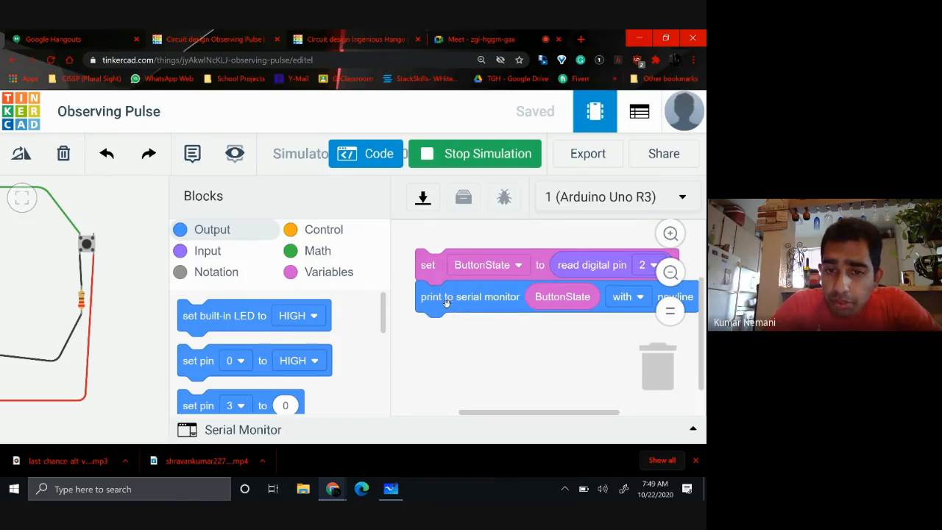
- Show the serial monitor with its graph view next to the button-state readings
{"action": "left_click", "coordinate": [253, 434]}
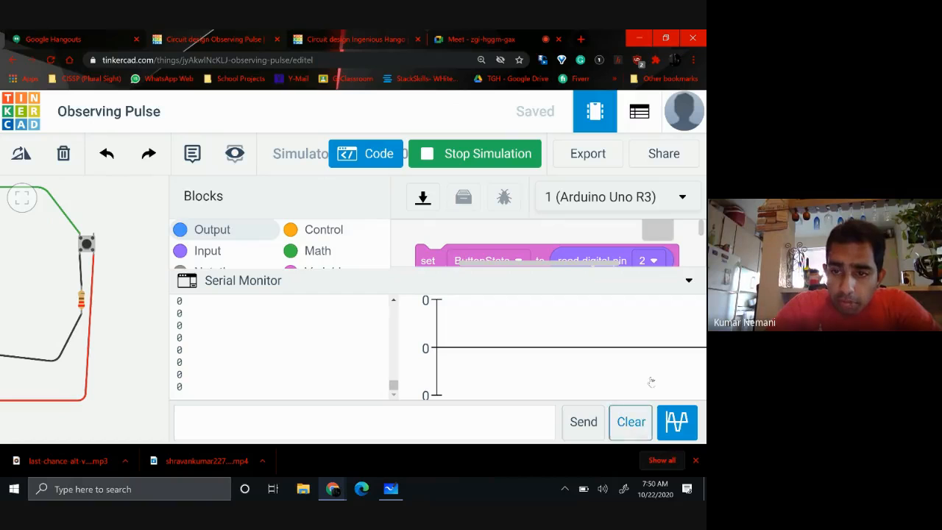
{"action": "left_click", "coordinate": [692, 282]}
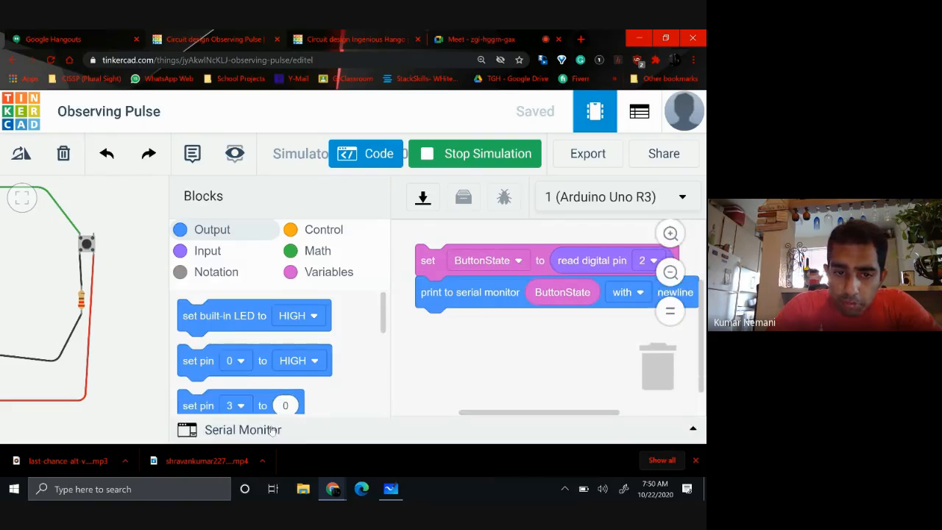
{"action": "left_click", "coordinate": [272, 429]}
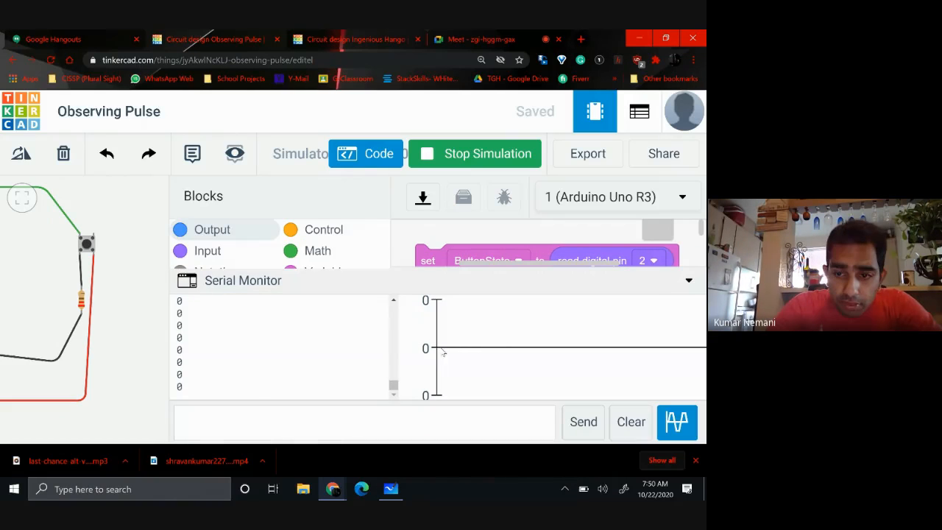
{"action": "left_click", "coordinate": [687, 435]}
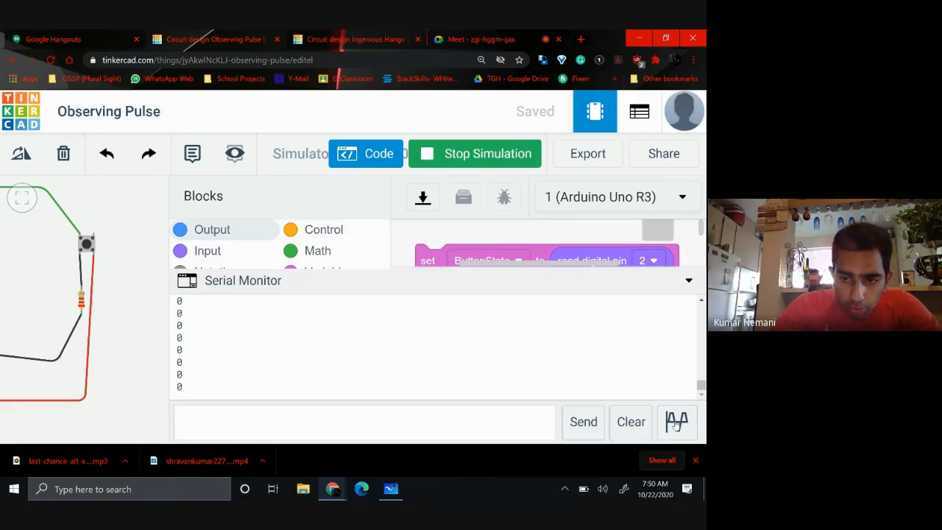
{"action": "left_click", "coordinate": [675, 426]}
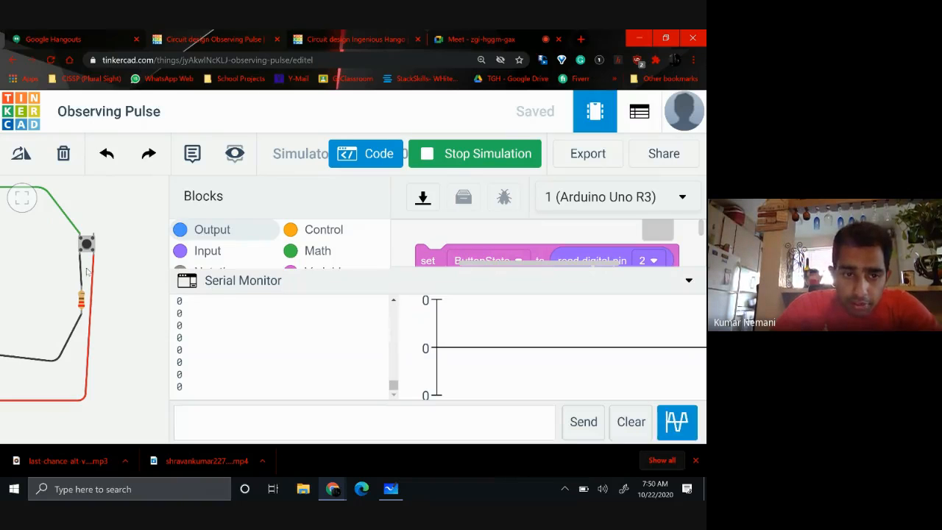
- Actuate the simulated push button repeatedly at a steady pace to plot separate pulses in the serial monitor graph
{"action": "left_click", "coordinate": [86, 246]}
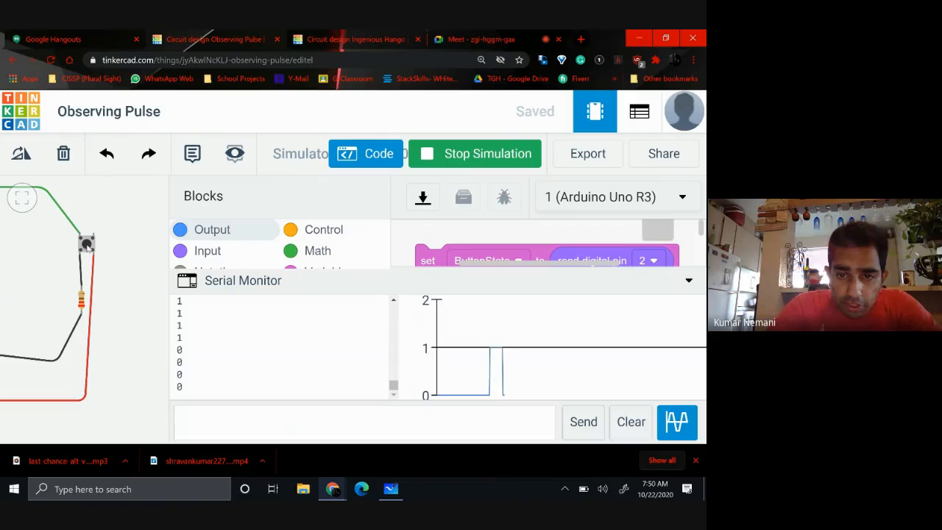
{"action": "left_click", "coordinate": [86, 246]}
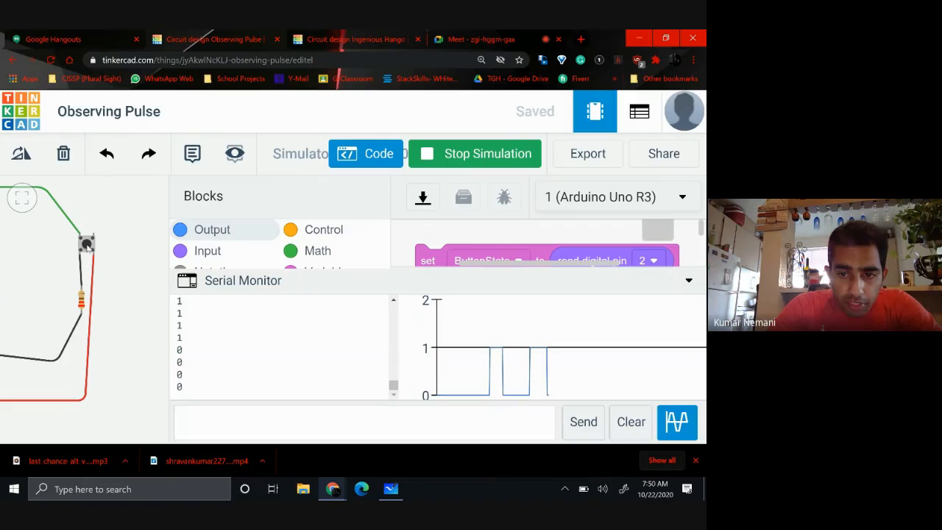
{"action": "left_click", "coordinate": [86, 246]}
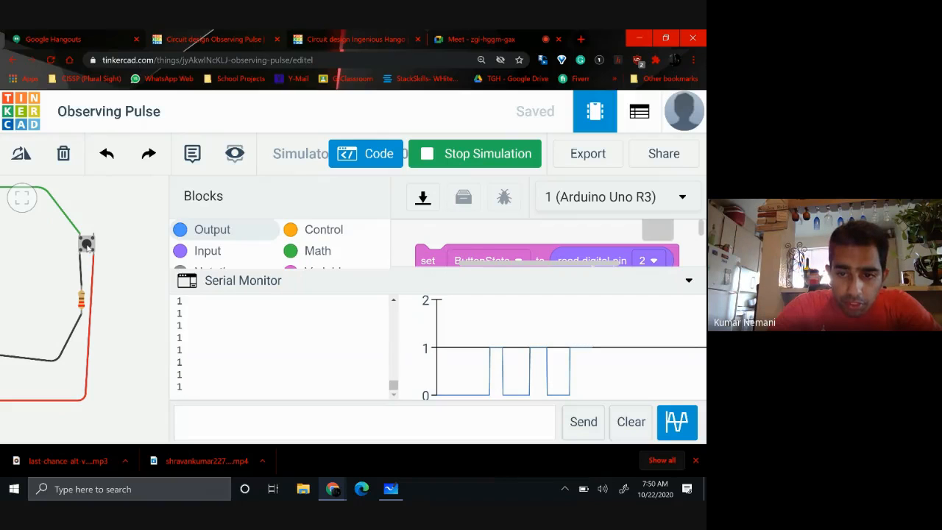
{"action": "left_click", "coordinate": [87, 246]}
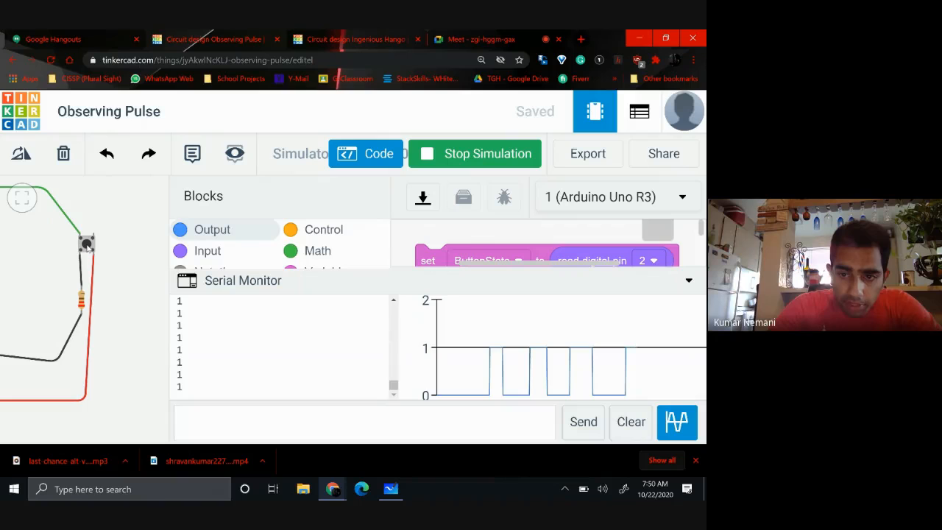
{"action": "left_click", "coordinate": [86, 246]}
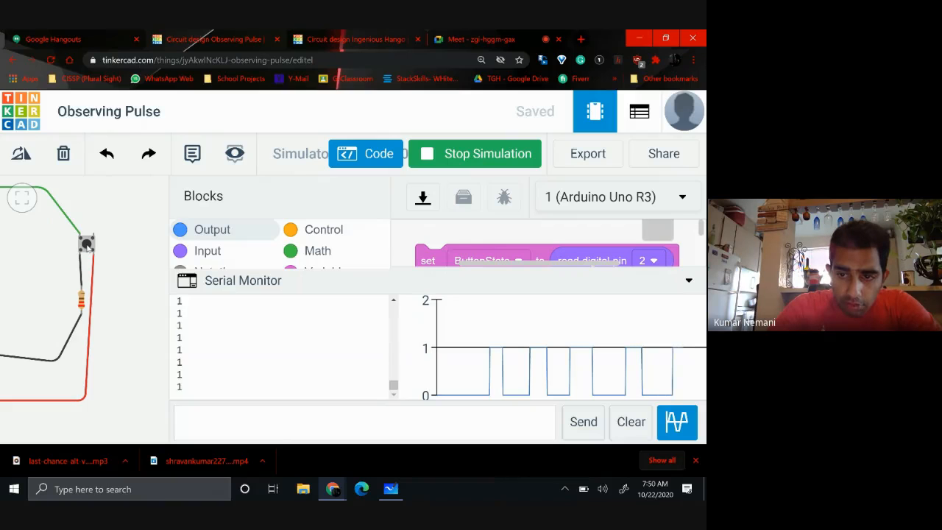
{"action": "left_click", "coordinate": [86, 246]}
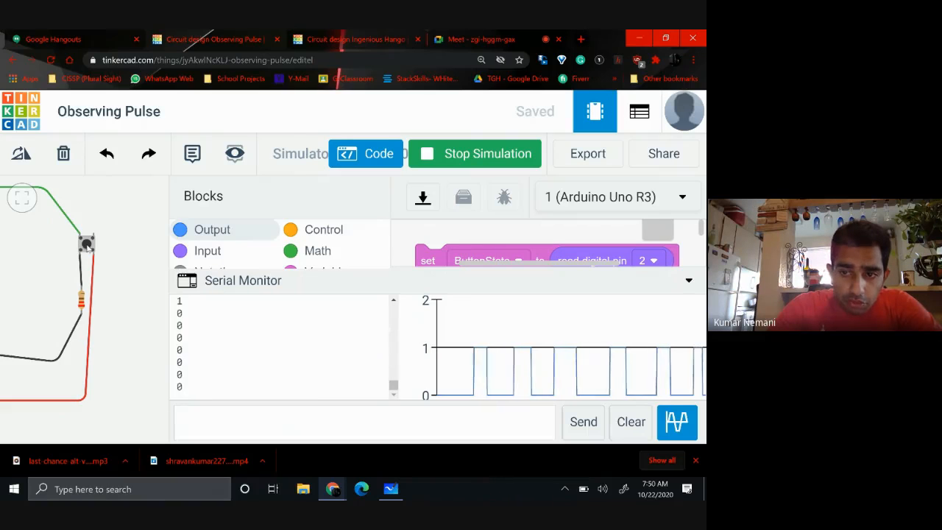
{"action": "left_click", "coordinate": [86, 246]}
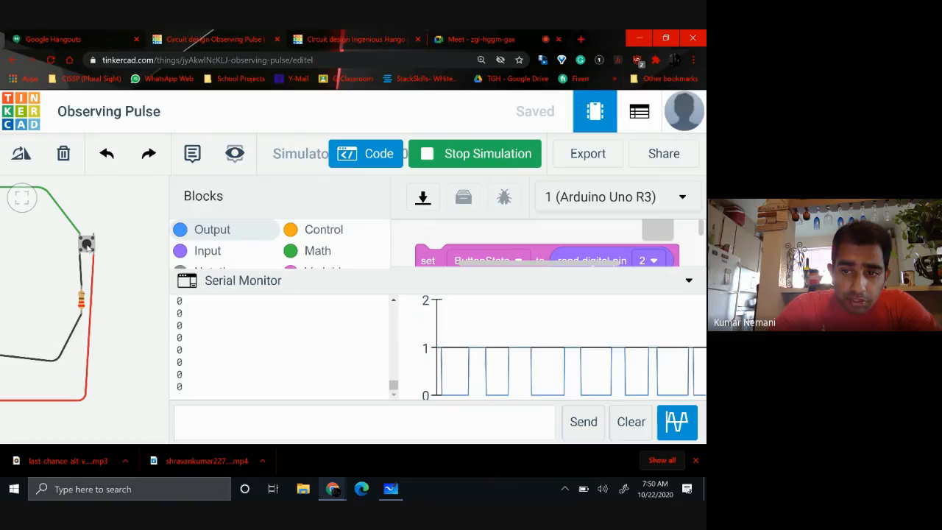
- Actuate the push button in rapid bursts to plot narrow pulses, and stop the simulation
{"action": "left_click", "coordinate": [86, 245]}
{"action": "left_click", "coordinate": [86, 246]}
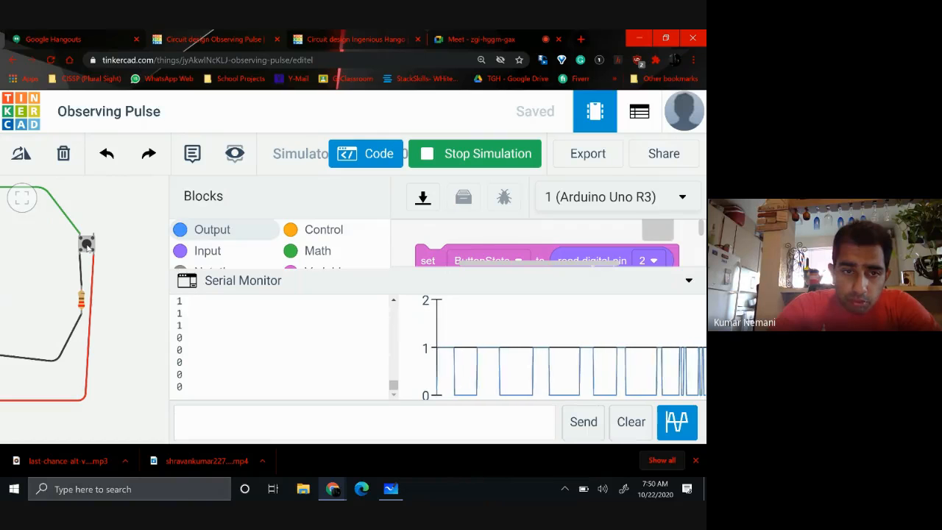
{"action": "left_click", "coordinate": [86, 246]}
{"action": "left_click", "coordinate": [86, 245]}
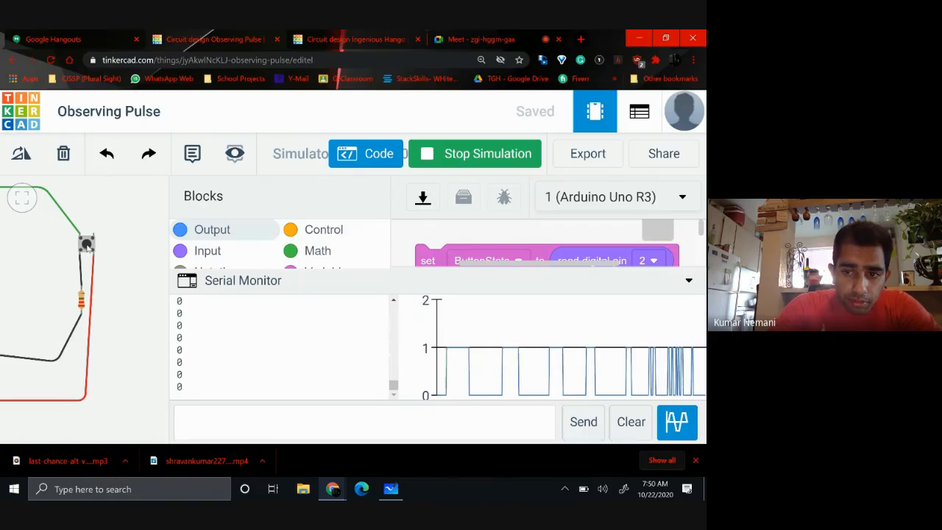
{"action": "left_click", "coordinate": [86, 245]}
{"action": "left_click", "coordinate": [86, 246]}
{"action": "left_click", "coordinate": [86, 245]}
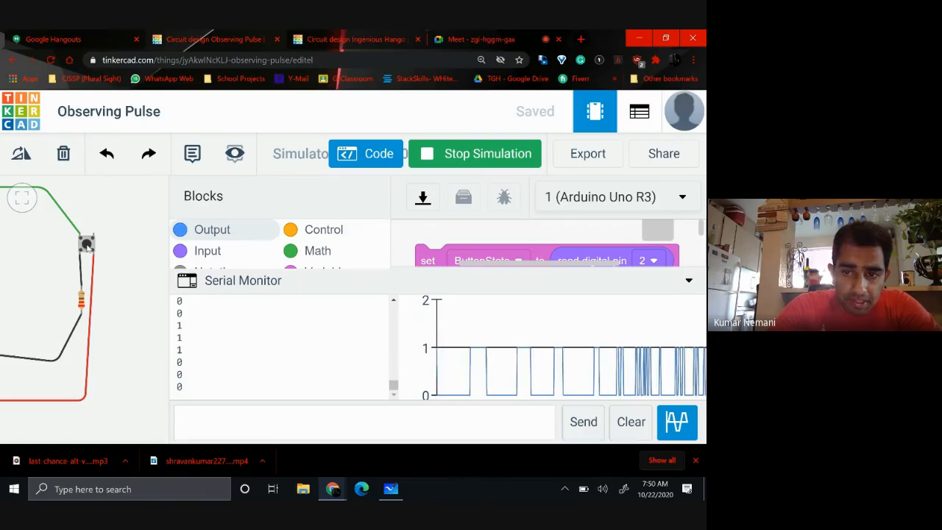
{"action": "left_click", "coordinate": [86, 246]}
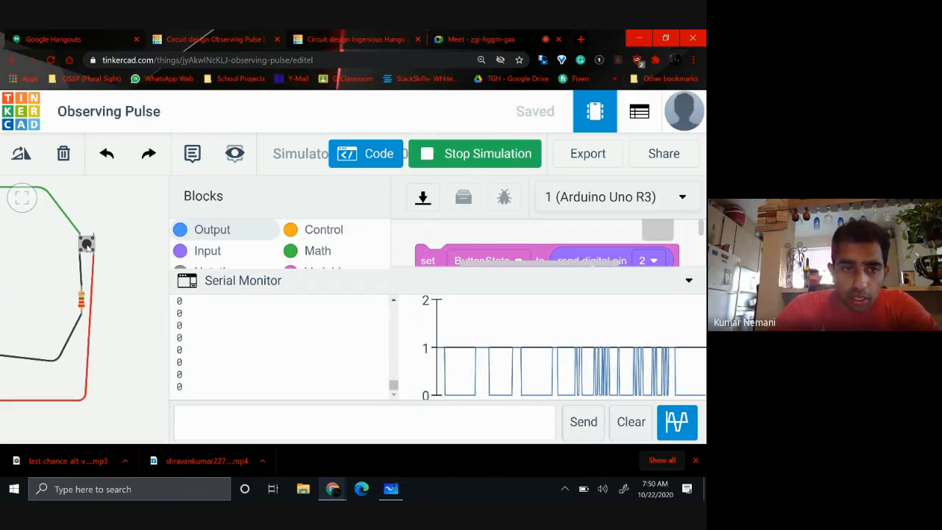
{"action": "left_click", "coordinate": [86, 246]}
{"action": "left_click", "coordinate": [86, 245]}
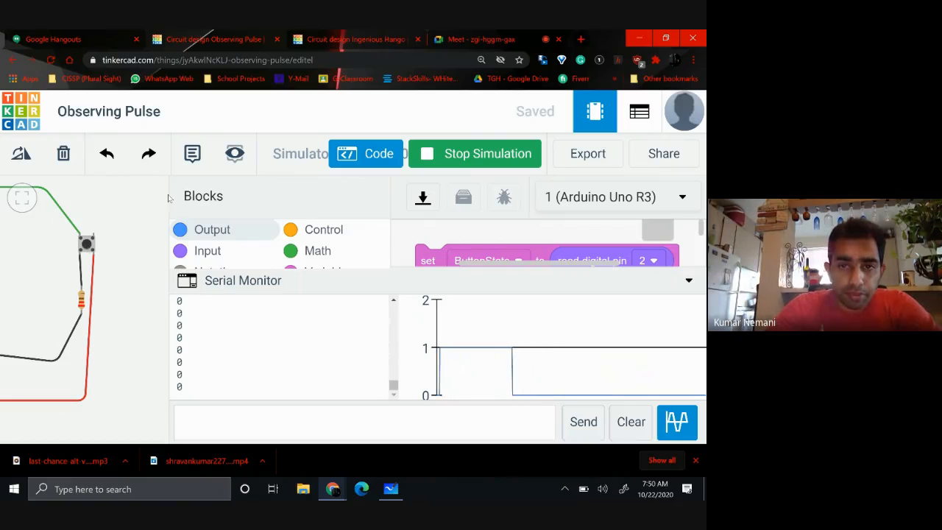
{"action": "left_click", "coordinate": [446, 156]}
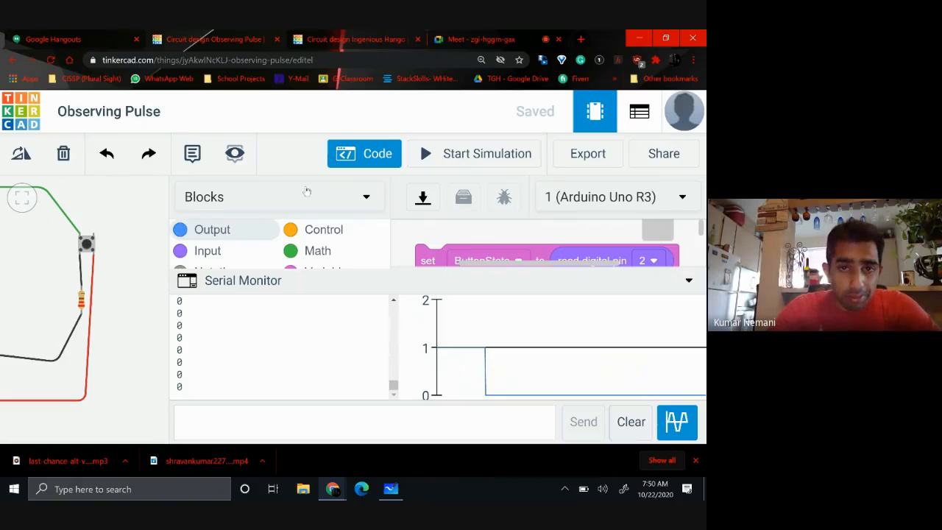
- Switch to the empty "Ingenious Hango" circuit and rename it "2.9 Observing a Pulse _" followed by the author's first name
{"action": "left_click", "coordinate": [333, 41]}
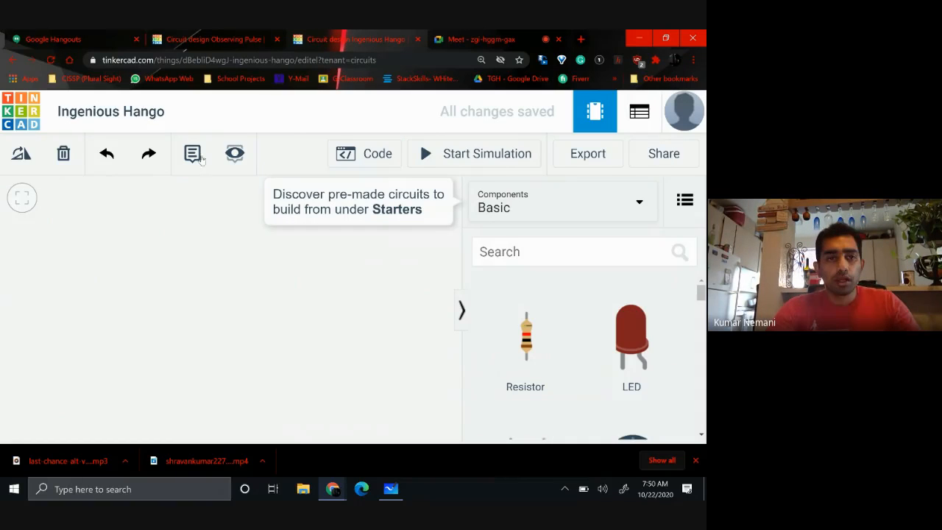
{"action": "left_click", "coordinate": [153, 111]}
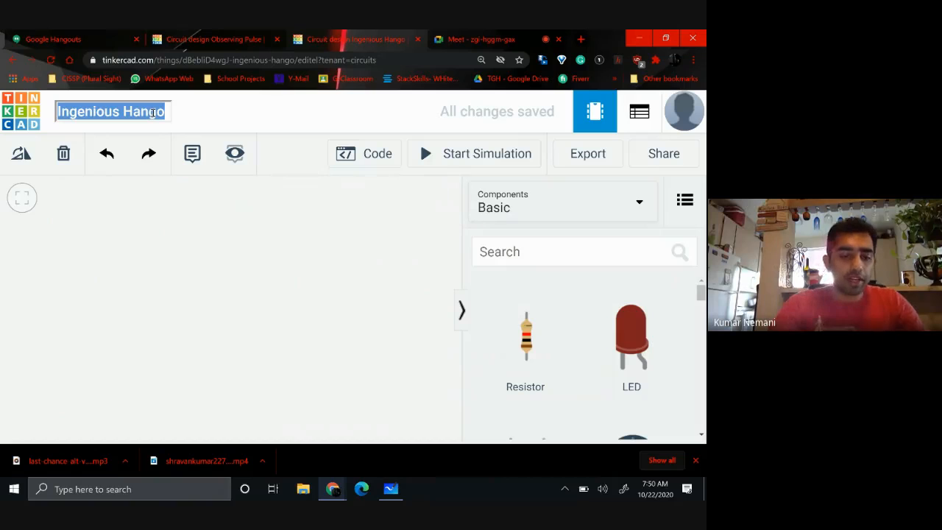
{"action": "type", "text": "Obes"}
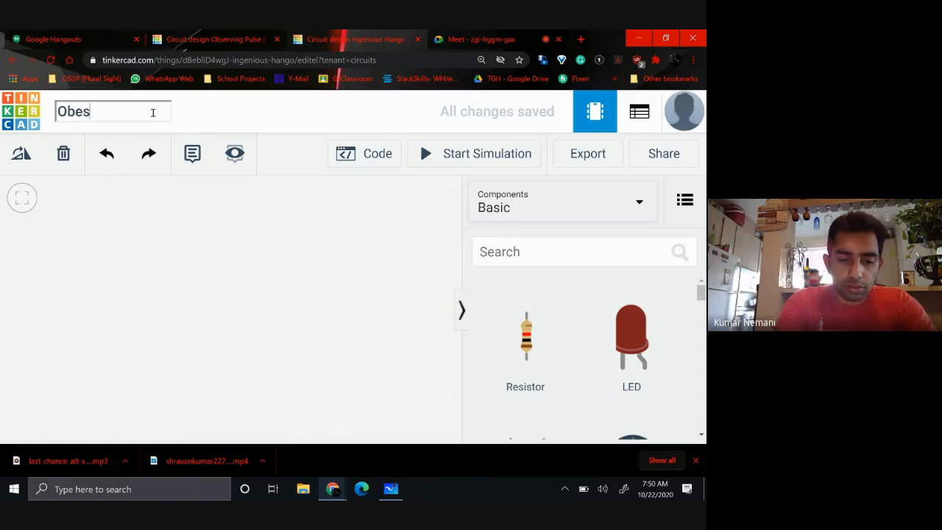
{"action": "type", "text": "rv"}
{"action": "key", "text": "BackSpace"}
{"action": "key", "text": "BackSpace"}
{"action": "key", "text": "BackSpace"}
{"action": "key", "text": "BackSpace"}
{"action": "key", "text": "BackSpace"}
{"action": "key", "text": "BackSpace"}
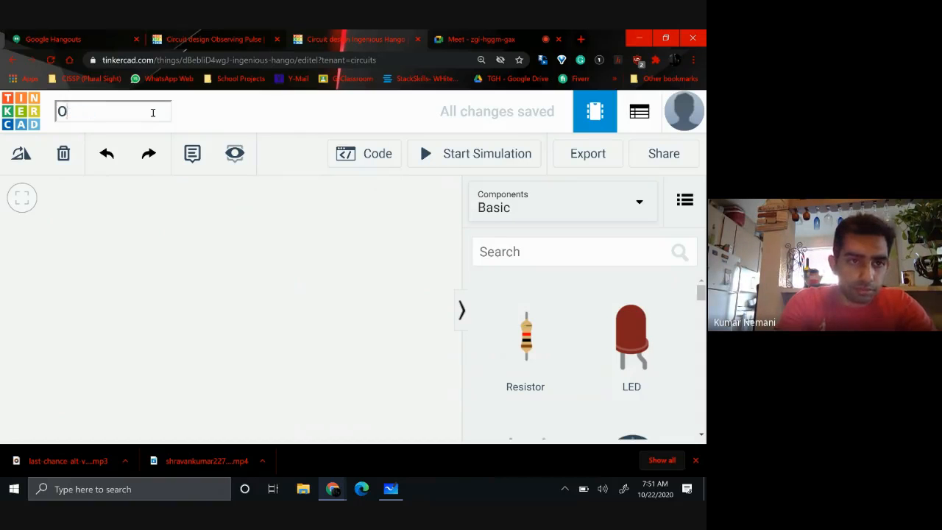
{"action": "type", "text": "2.9 "}
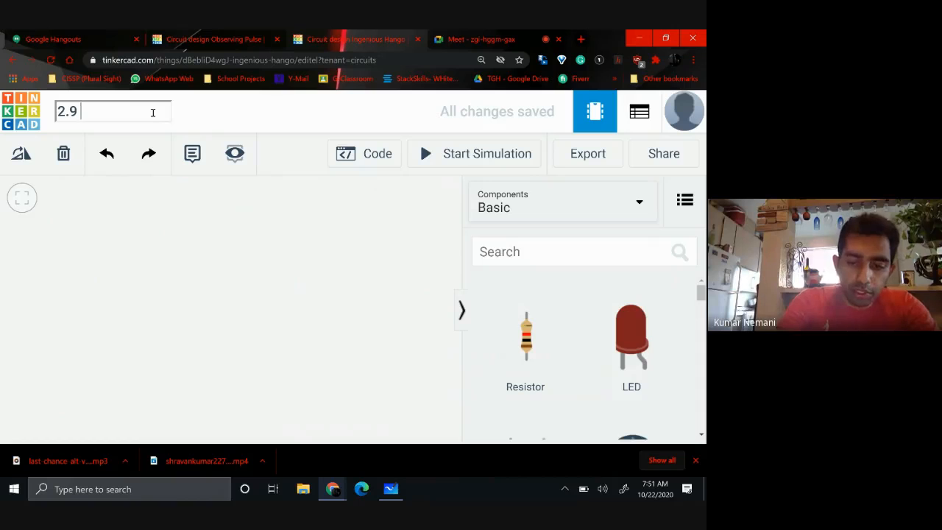
{"action": "type", "text": "Obse"}
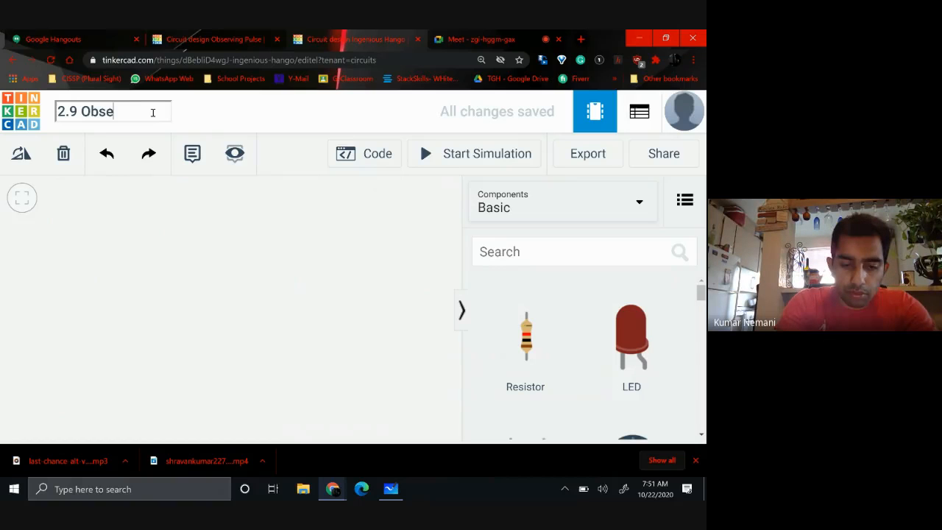
{"action": "type", "text": "rving a"}
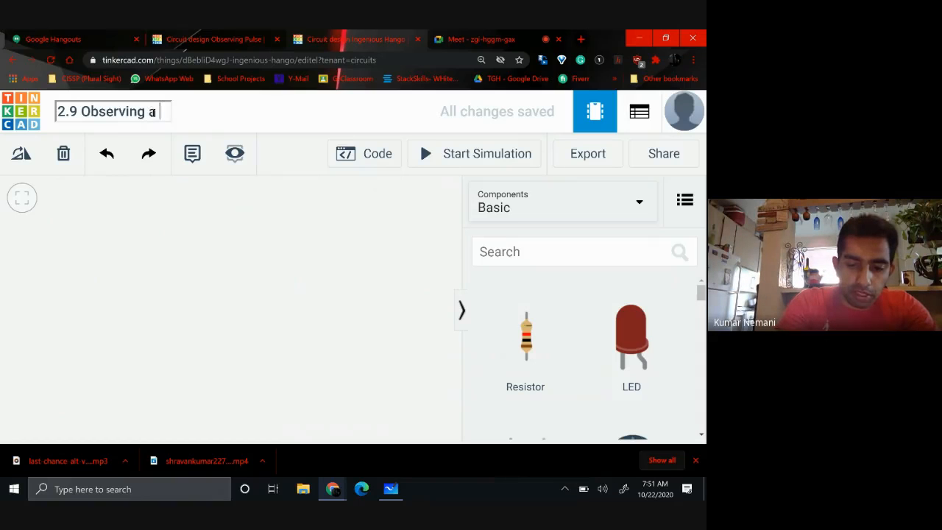
{"action": "type", "text": " Pulse _ Kumar"}
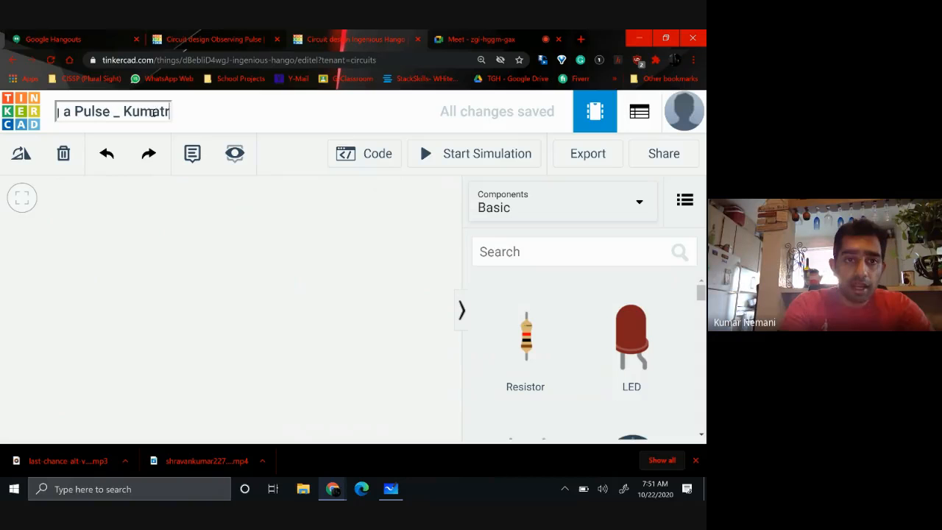
{"action": "key", "text": "BackSpace"}
{"action": "key", "text": "BackSpace"}
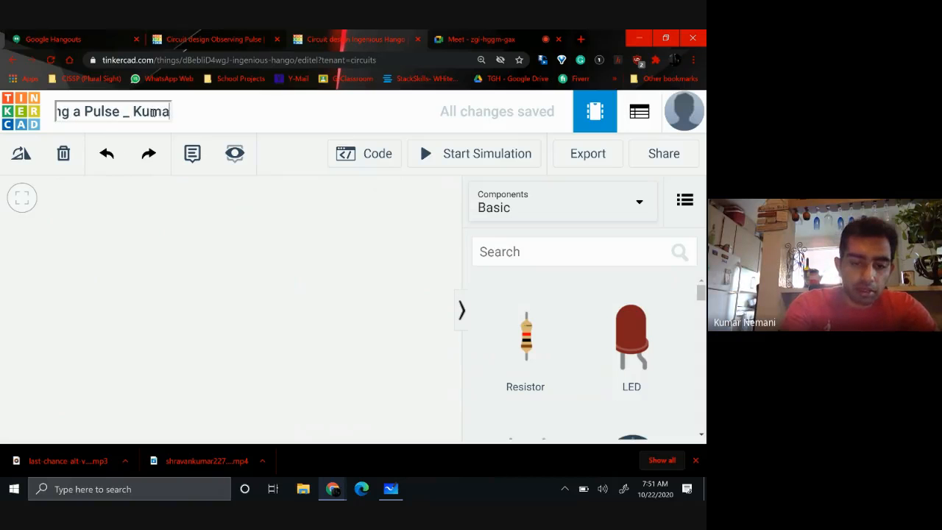
{"action": "type", "text": "r"}
{"action": "left_click", "coordinate": [122, 222]}
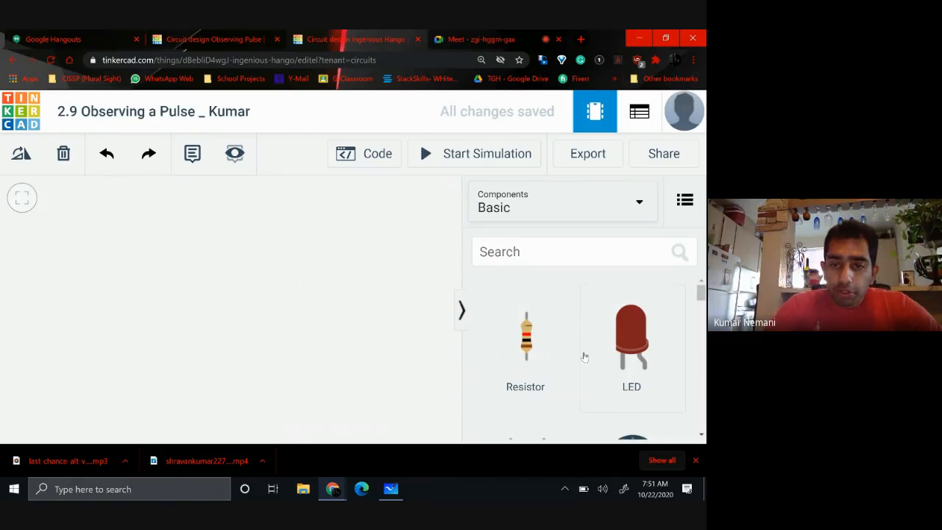
- Add a Pushbutton from the basic components to the empty workplane
{"action": "scroll", "coordinate": [584, 357], "scroll_direction": "down", "scroll_amount": 5}
{"action": "scroll", "coordinate": [584, 357], "scroll_direction": "up", "scroll_amount": 4}
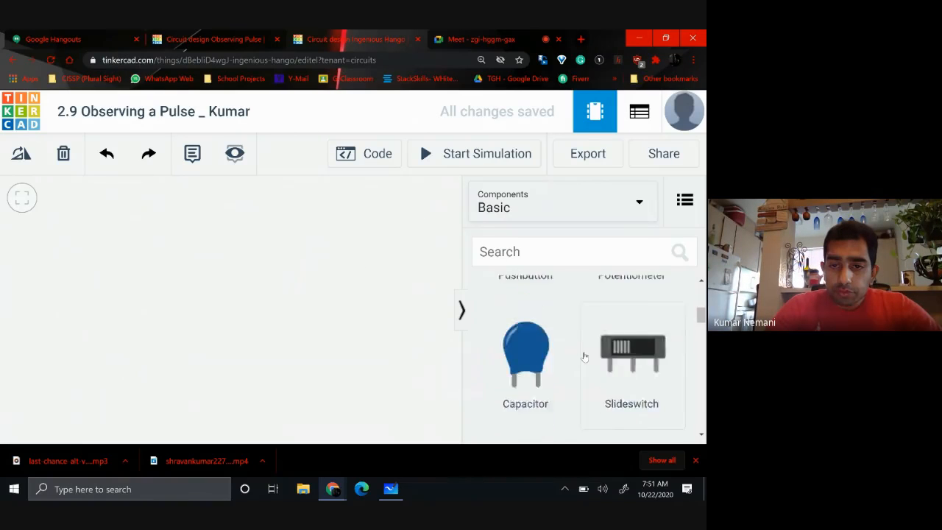
{"action": "left_click_drag", "start_coordinate": [531, 302], "coordinate": [289, 276]}
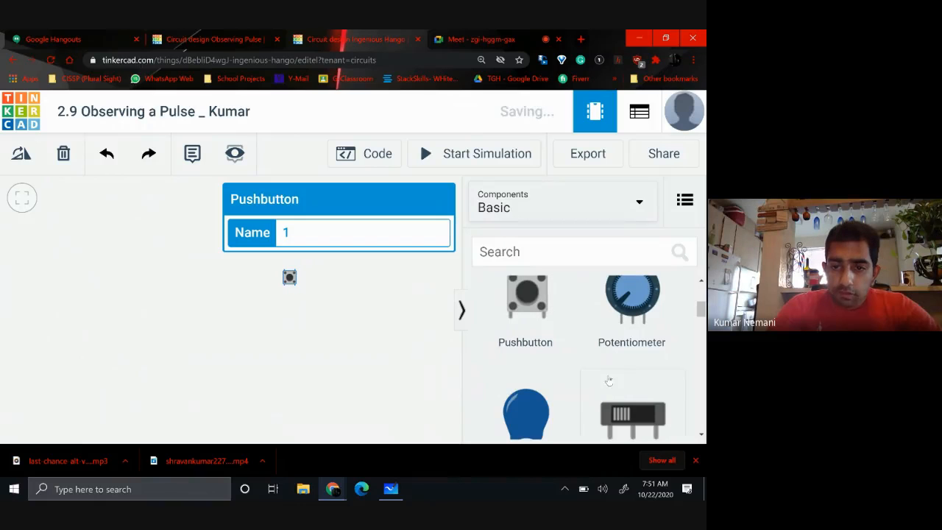
- Add an Arduino Uno R3 to the workplane on the left side of the pushbutton
{"action": "scroll", "coordinate": [585, 370], "scroll_direction": "down", "scroll_amount": 6}
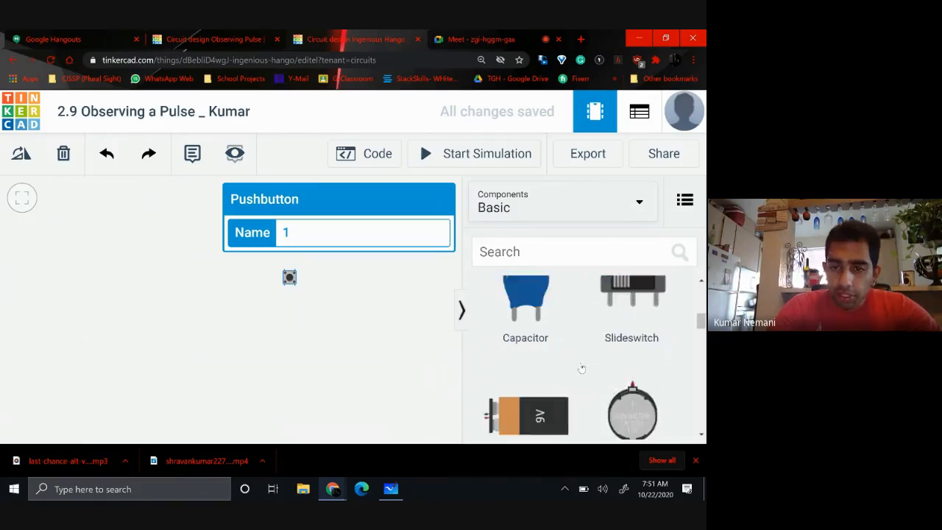
{"action": "scroll", "coordinate": [581, 368], "scroll_direction": "up", "scroll_amount": 1}
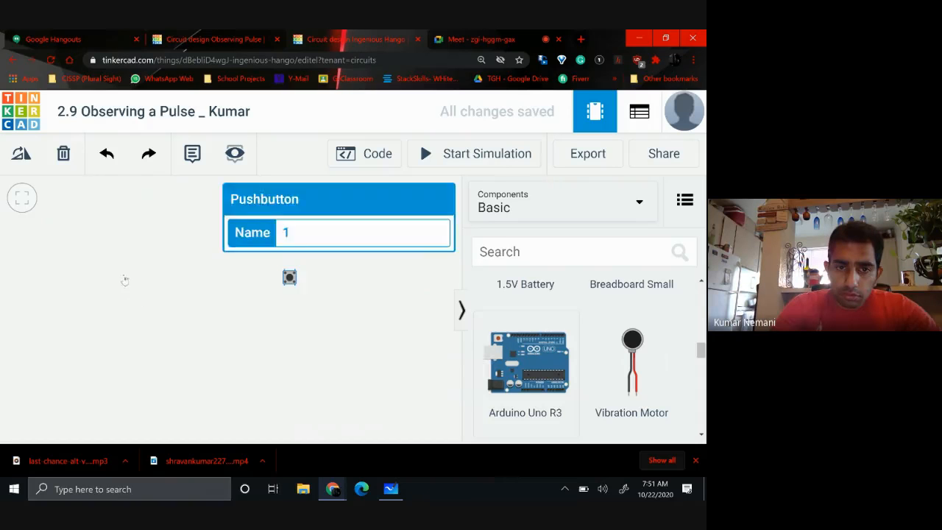
{"action": "left_click_drag", "start_coordinate": [125, 280], "coordinate": [155, 306]}
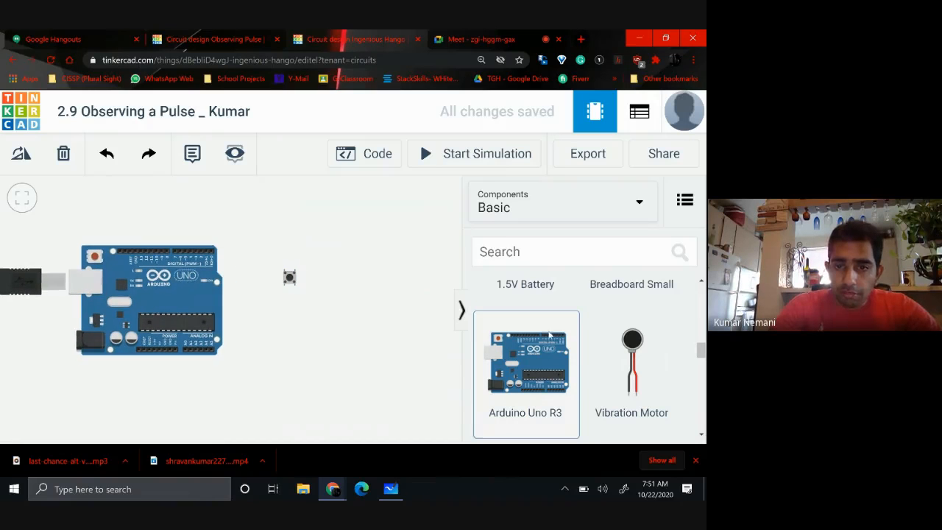
- Check the resistor's resistance in the "Observing Pulse" reference circuit with its code hidden, and return to the new circuit
{"action": "scroll", "coordinate": [581, 342], "scroll_direction": "up", "scroll_amount": 3}
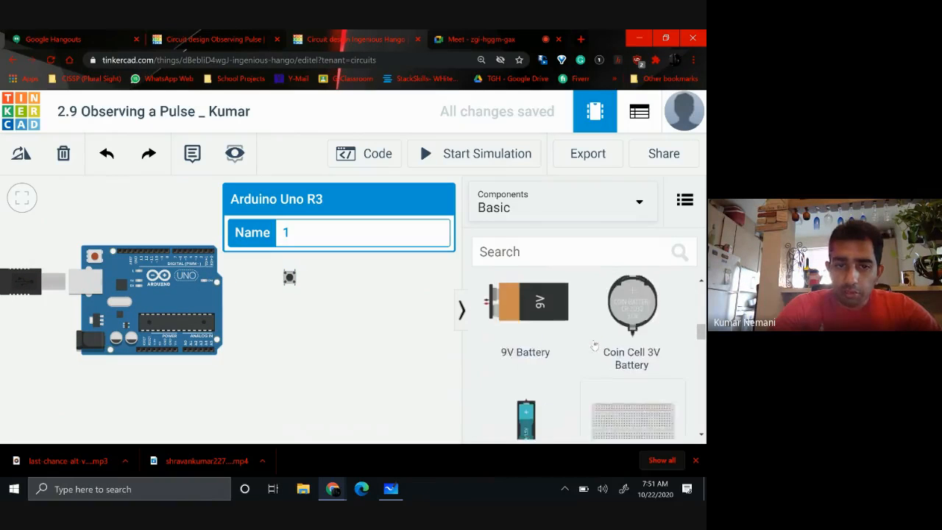
{"action": "scroll", "coordinate": [595, 345], "scroll_direction": "up", "scroll_amount": 2}
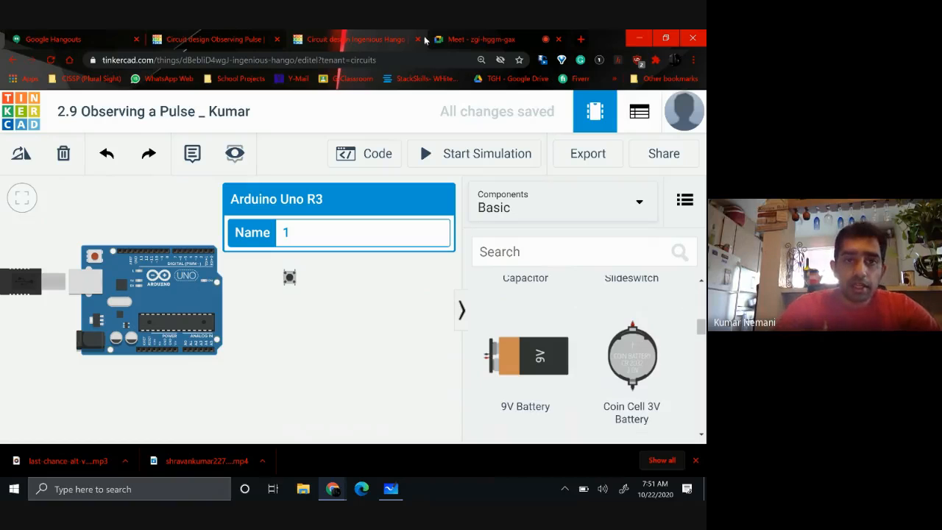
{"action": "left_click", "coordinate": [216, 40]}
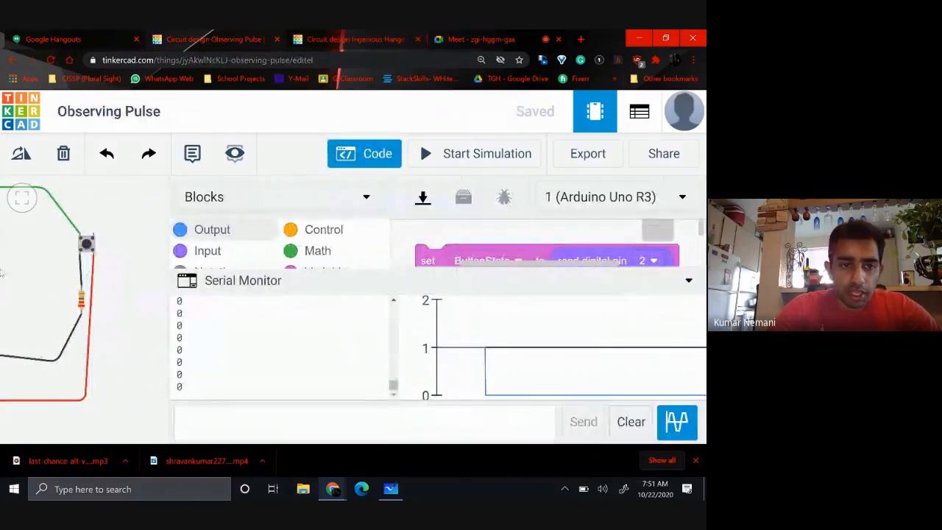
{"action": "left_click_drag", "start_coordinate": [43, 281], "coordinate": [153, 271]}
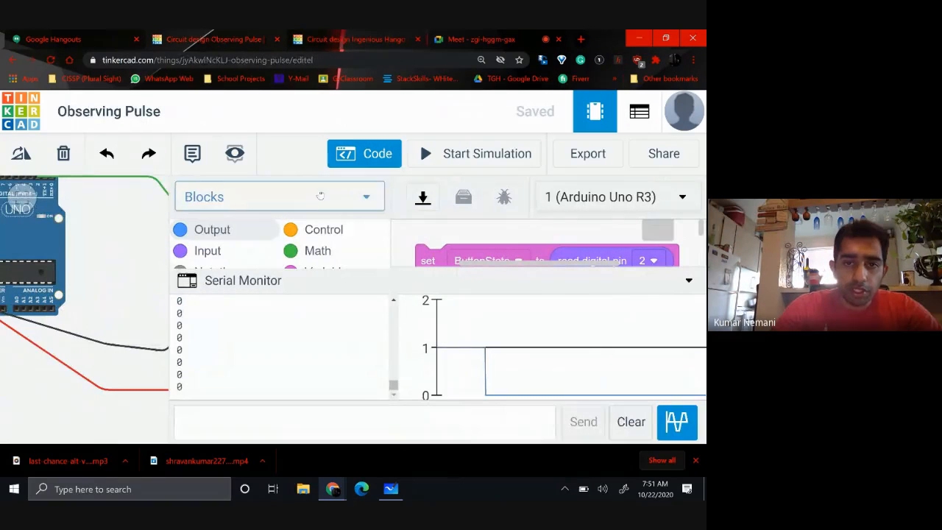
{"action": "left_click", "coordinate": [364, 152]}
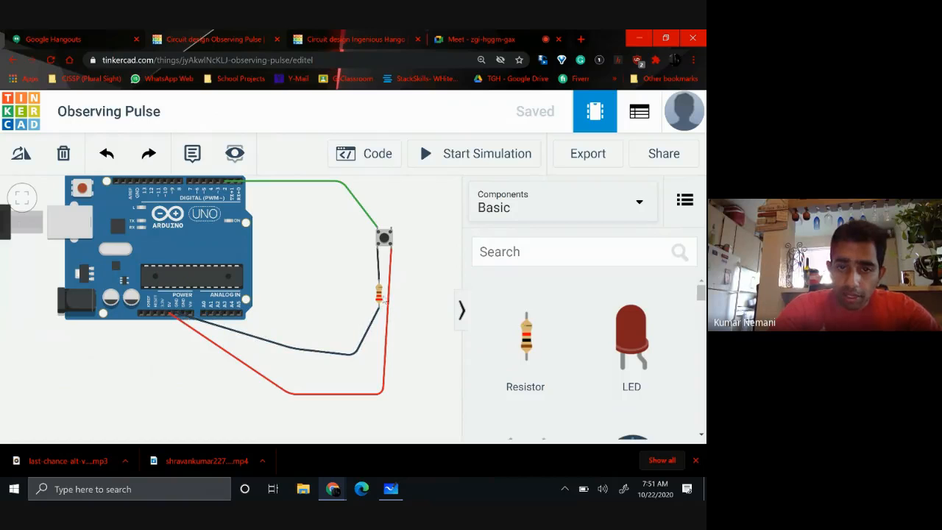
{"action": "left_click", "coordinate": [379, 296]}
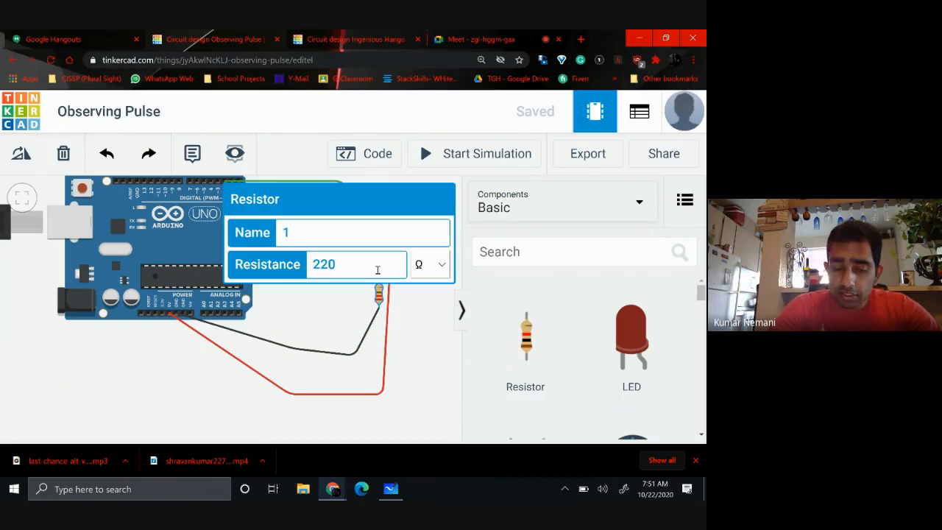
{"action": "left_click", "coordinate": [433, 328]}
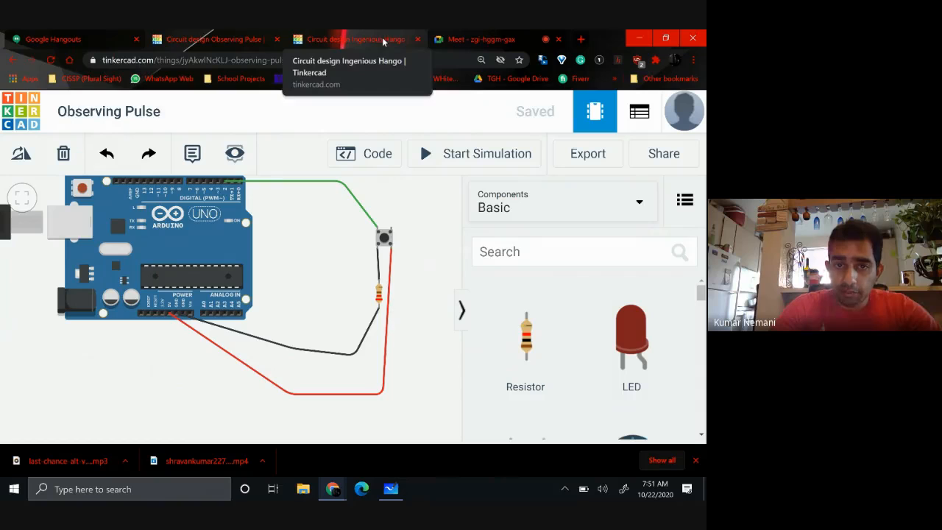
{"action": "left_click", "coordinate": [356, 40]}
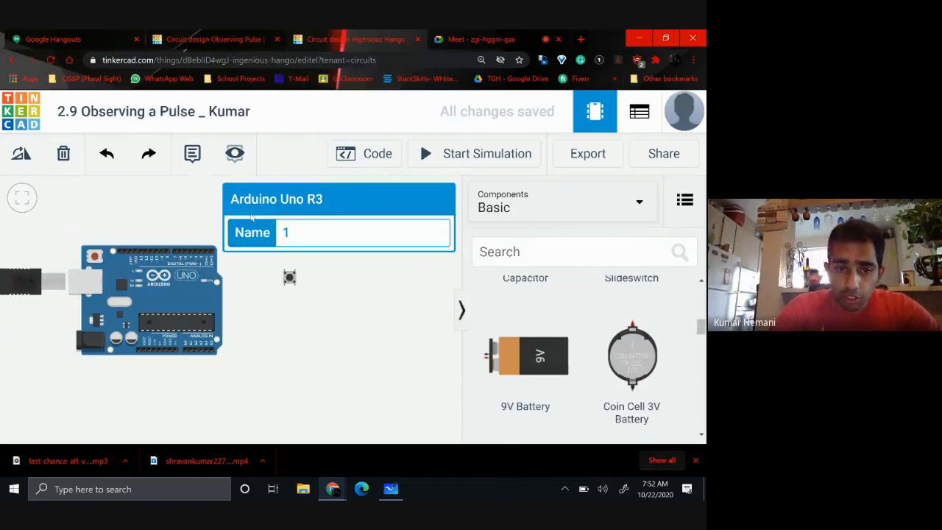
{"action": "left_click", "coordinate": [159, 353]}
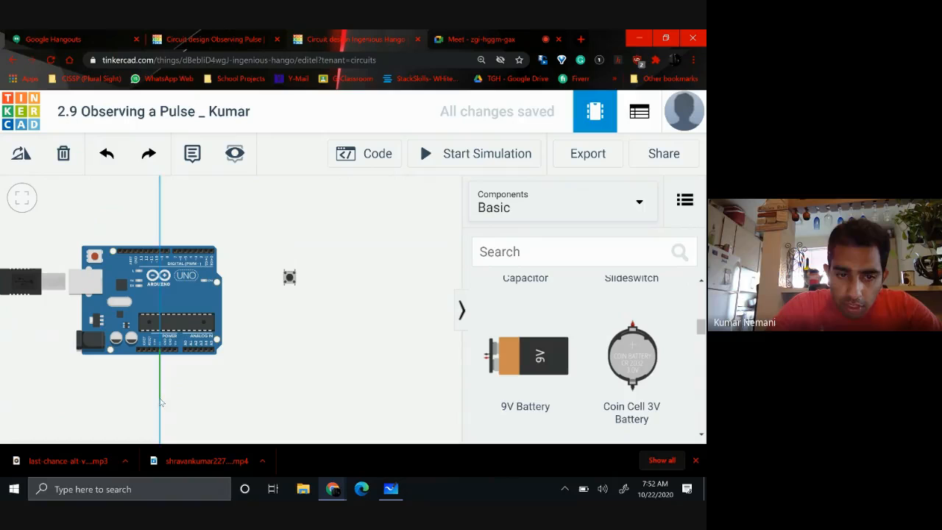
{"action": "left_click", "coordinate": [160, 397]}
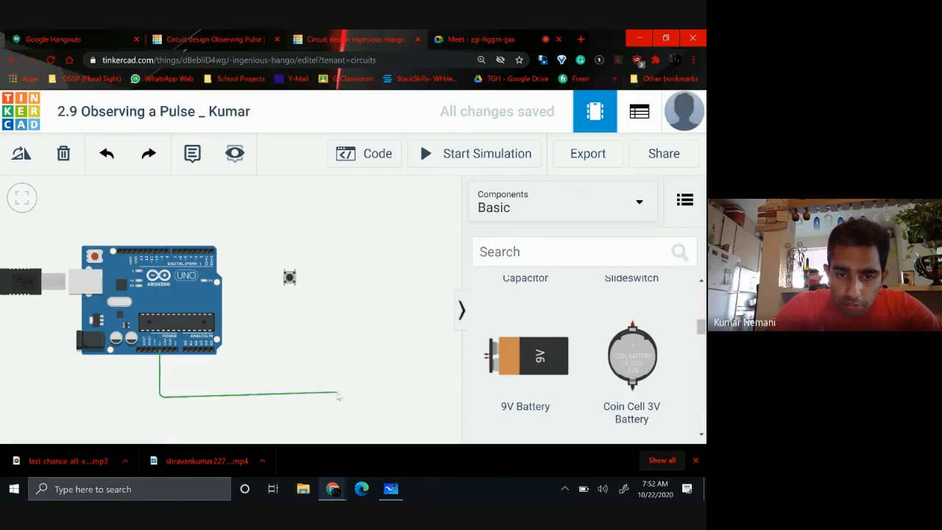
{"action": "left_click", "coordinate": [284, 398]}
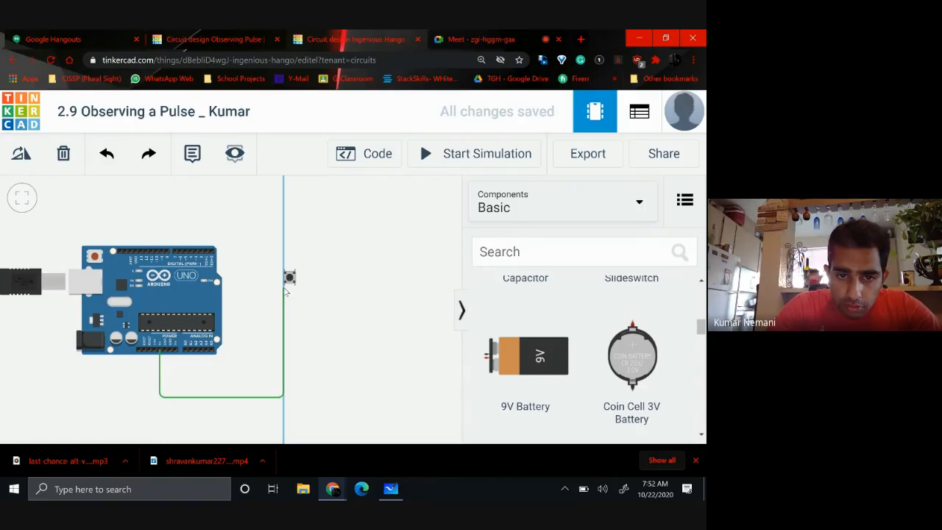
{"action": "left_click", "coordinate": [284, 286]}
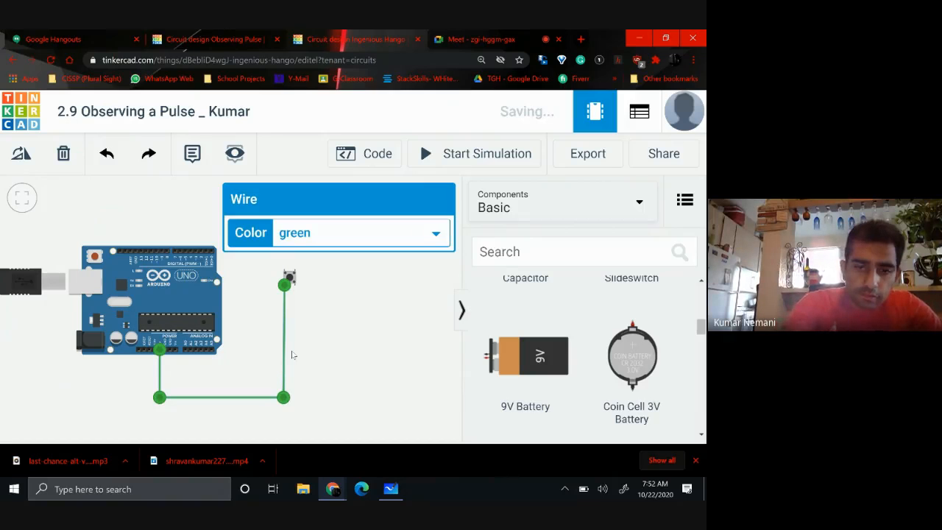
{"action": "key", "text": "Delete"}
- After consulting the reference circuit, wire the Arduino's 5V pin around below to the pushbutton's lower-right terminal, straighten the wire and colour it red
{"action": "left_click", "coordinate": [189, 38]}
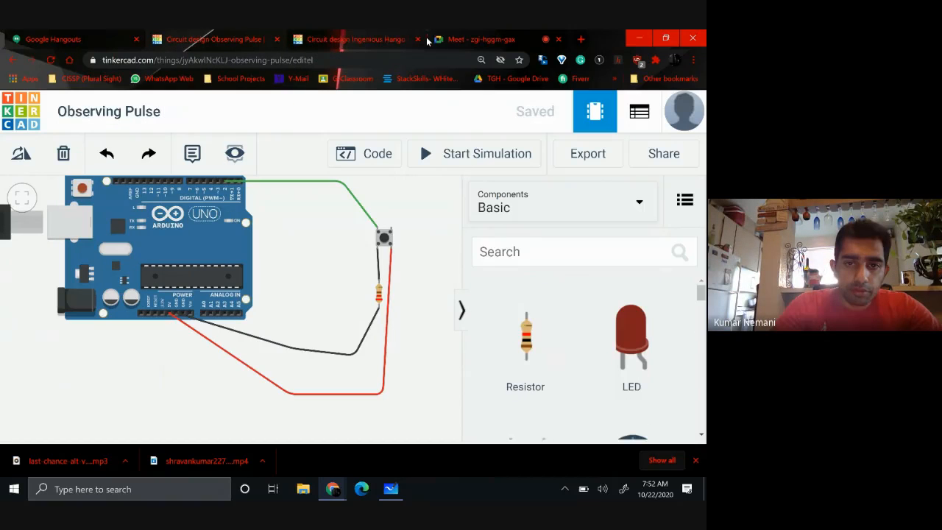
{"action": "left_click", "coordinate": [373, 38]}
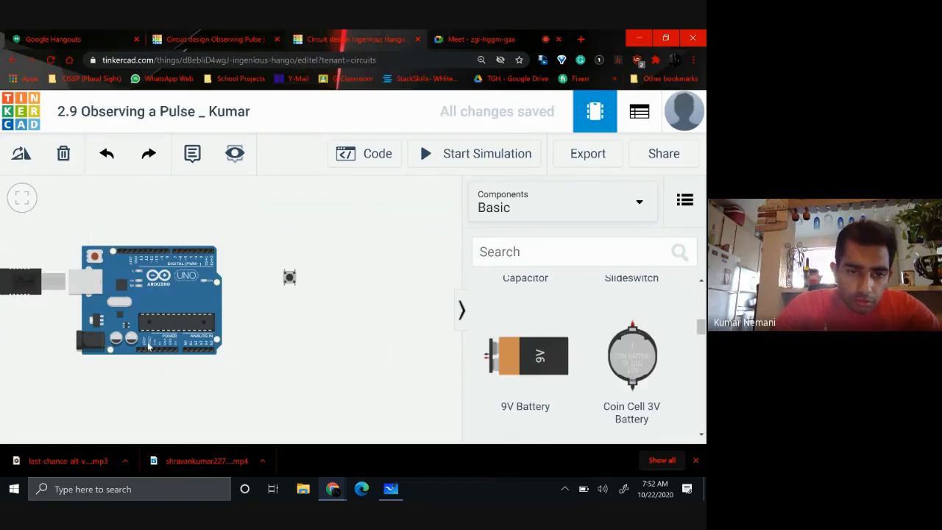
{"action": "left_click", "coordinate": [159, 352]}
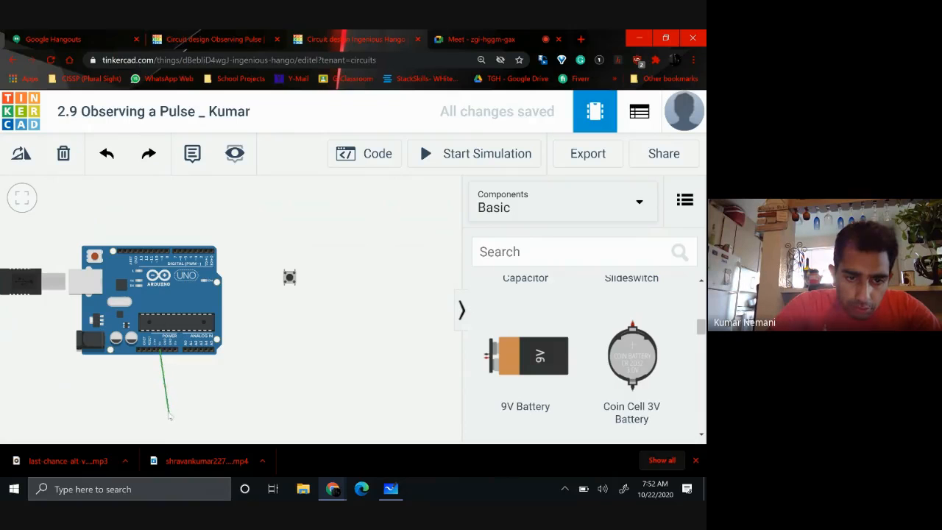
{"action": "left_click", "coordinate": [160, 411]}
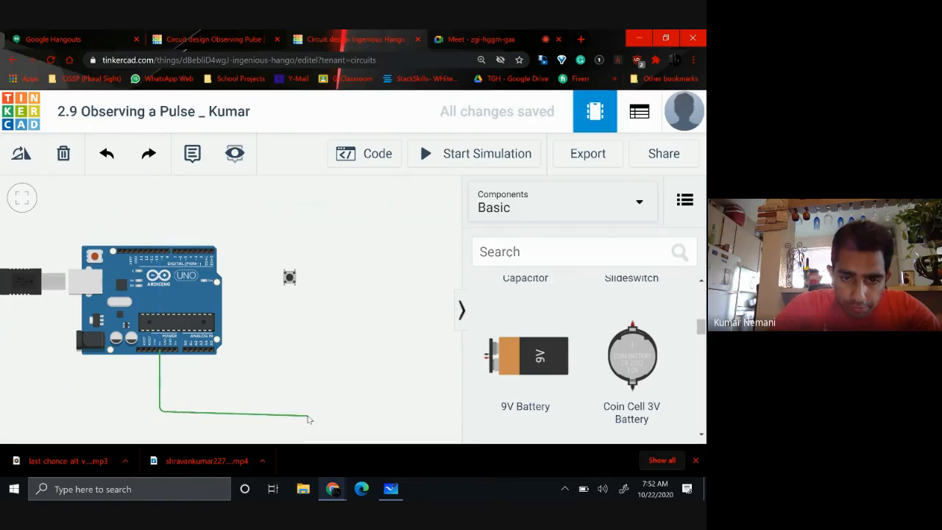
{"action": "left_click", "coordinate": [307, 410]}
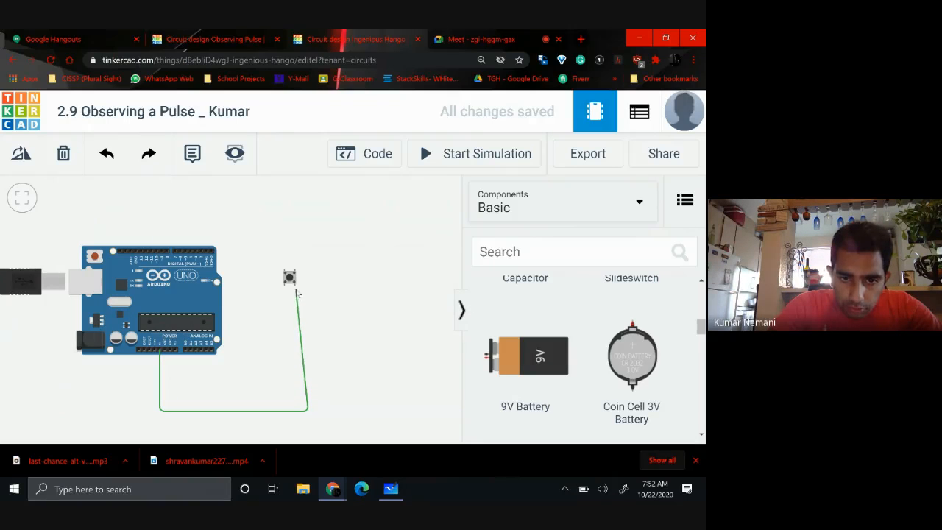
{"action": "left_click", "coordinate": [294, 286]}
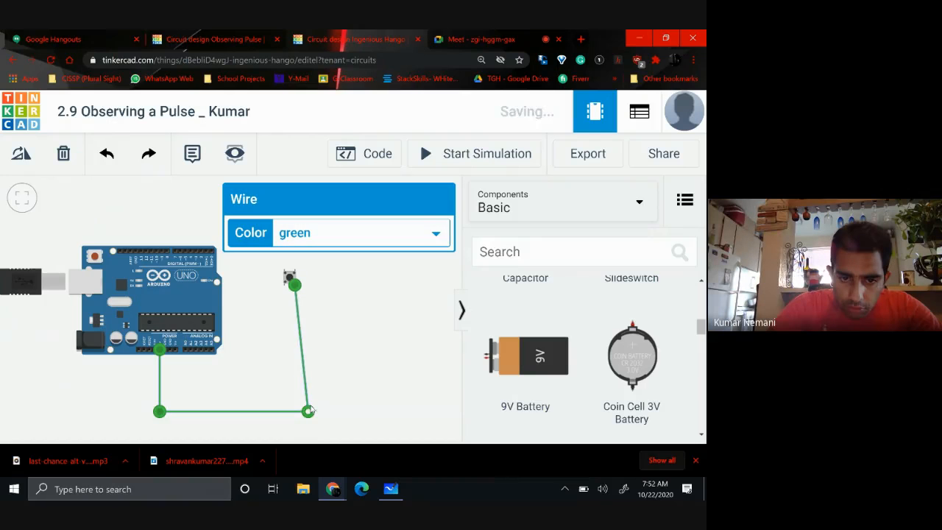
{"action": "left_click_drag", "start_coordinate": [308, 411], "coordinate": [298, 411]}
{"action": "left_click", "coordinate": [303, 243]}
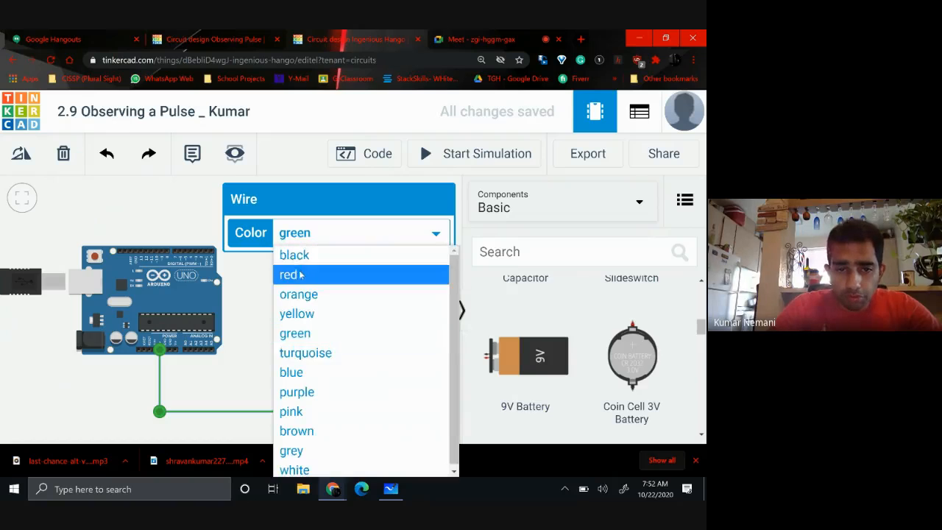
{"action": "left_click", "coordinate": [306, 273]}
{"action": "left_click", "coordinate": [170, 351]}
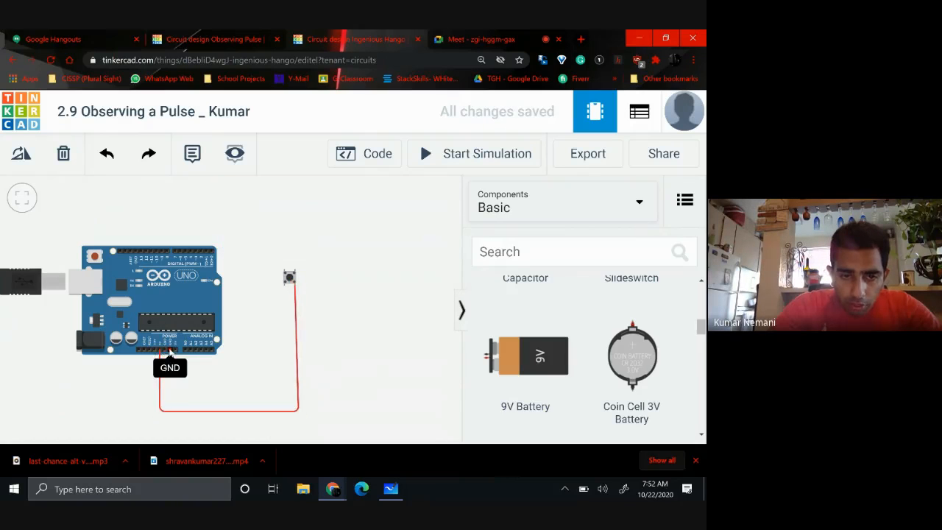
{"action": "left_click", "coordinate": [171, 400]}
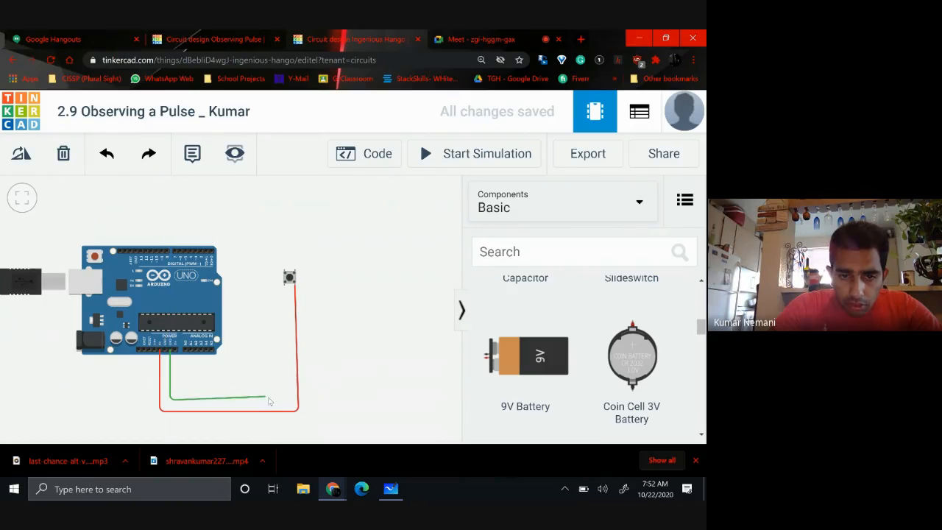
{"action": "left_click", "coordinate": [279, 400]}
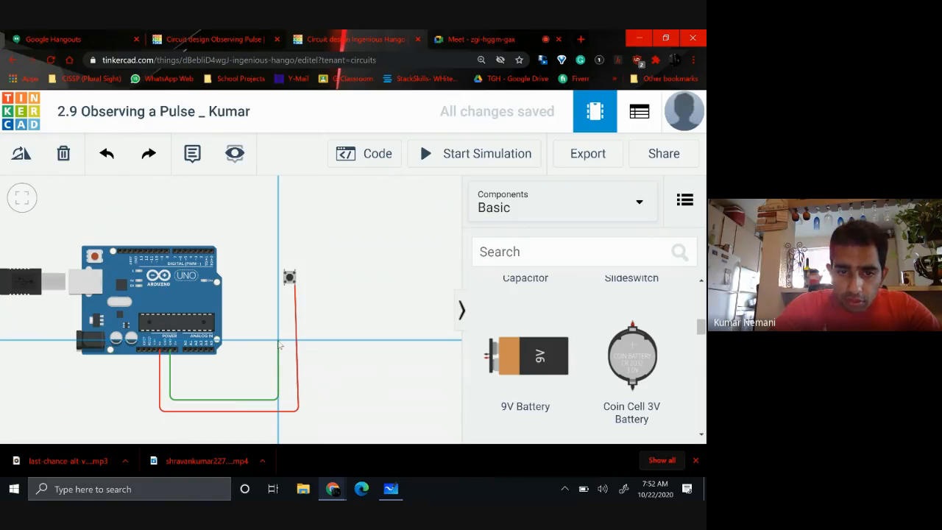
{"action": "left_click", "coordinate": [278, 340]}
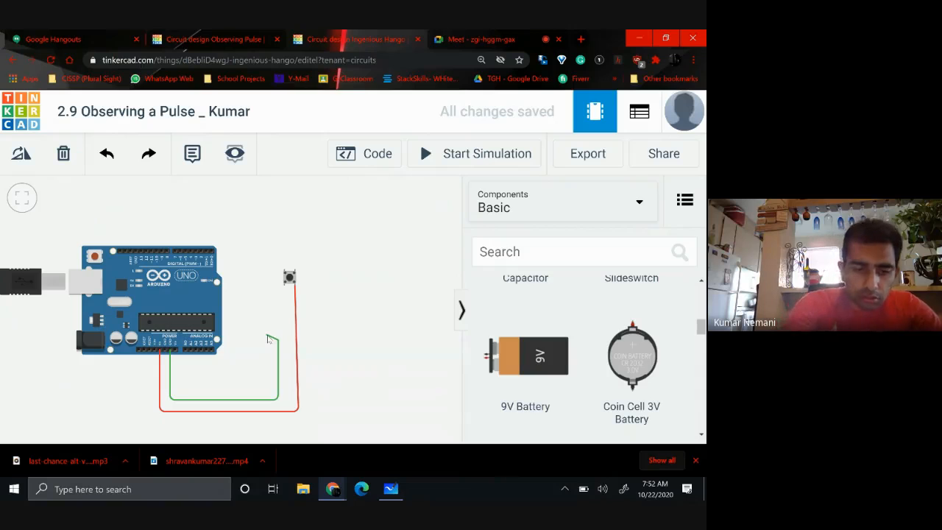
{"action": "key", "text": "Escape"}
- Add a Resistor below the pushbutton and set its resistance to 220 Ω
{"action": "scroll", "coordinate": [548, 359], "scroll_direction": "up", "scroll_amount": 3}
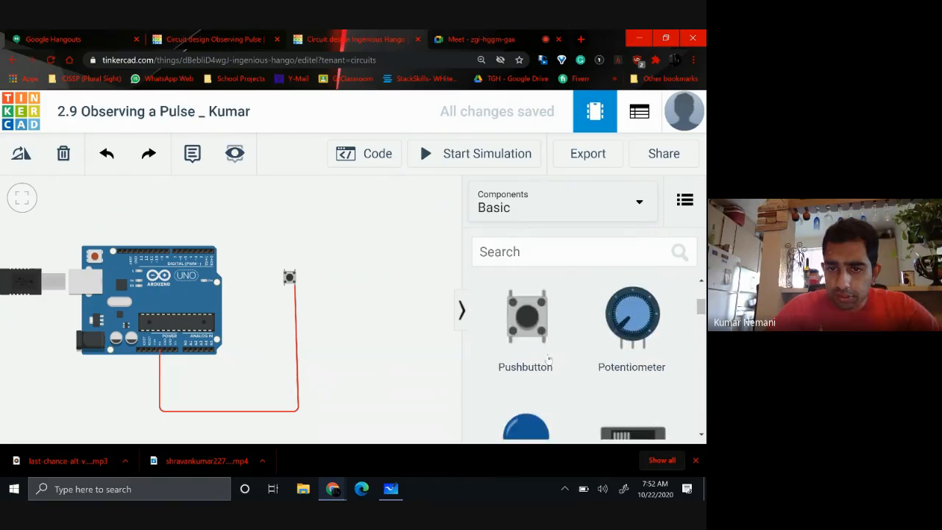
{"action": "scroll", "coordinate": [548, 359], "scroll_direction": "up", "scroll_amount": 2}
{"action": "left_click_drag", "start_coordinate": [524, 338], "coordinate": [285, 321]}
{"action": "left_click", "coordinate": [276, 267]}
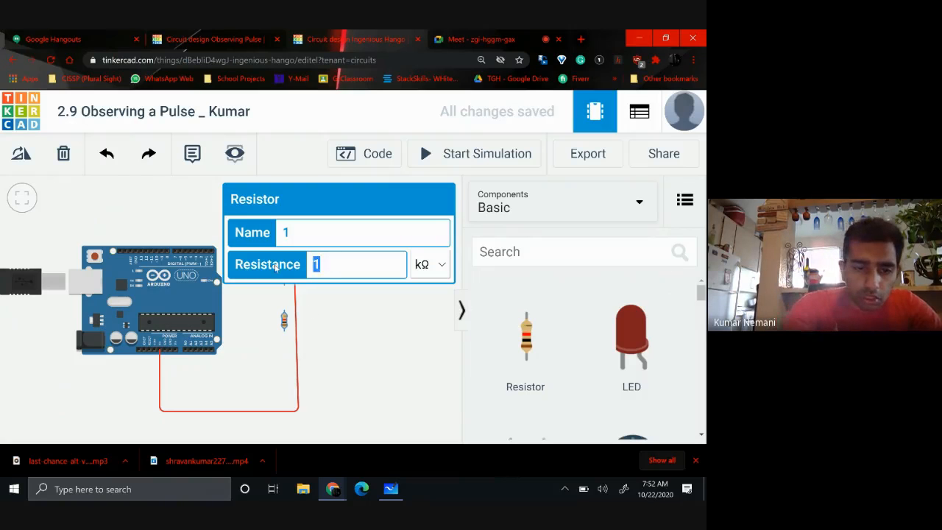
{"action": "type", "text": "220"}
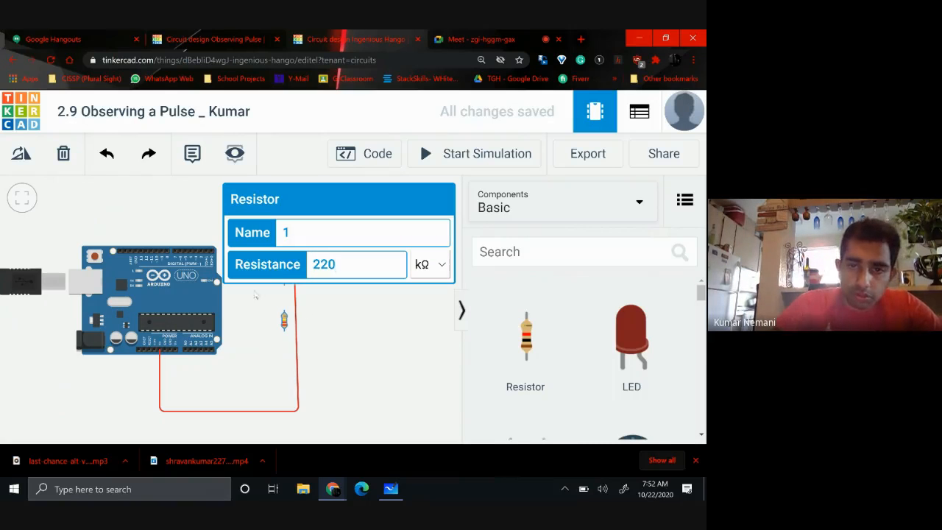
{"action": "left_click", "coordinate": [424, 265]}
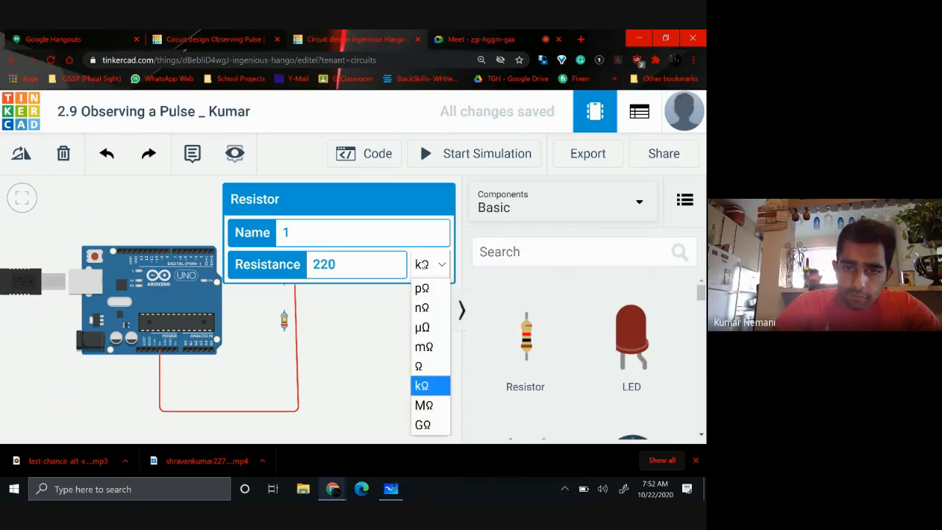
{"action": "left_click", "coordinate": [418, 365]}
{"action": "left_click", "coordinate": [373, 350]}
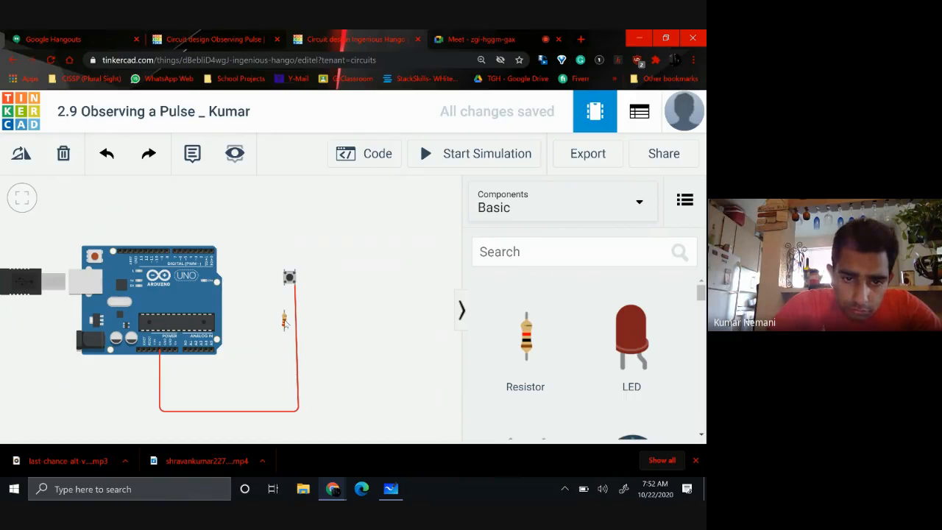
- Position the resistor a short gap below the pushbutton and wire its upper terminal to the pushbutton's lower-left terminal
{"action": "left_click_drag", "start_coordinate": [285, 321], "coordinate": [286, 300]}
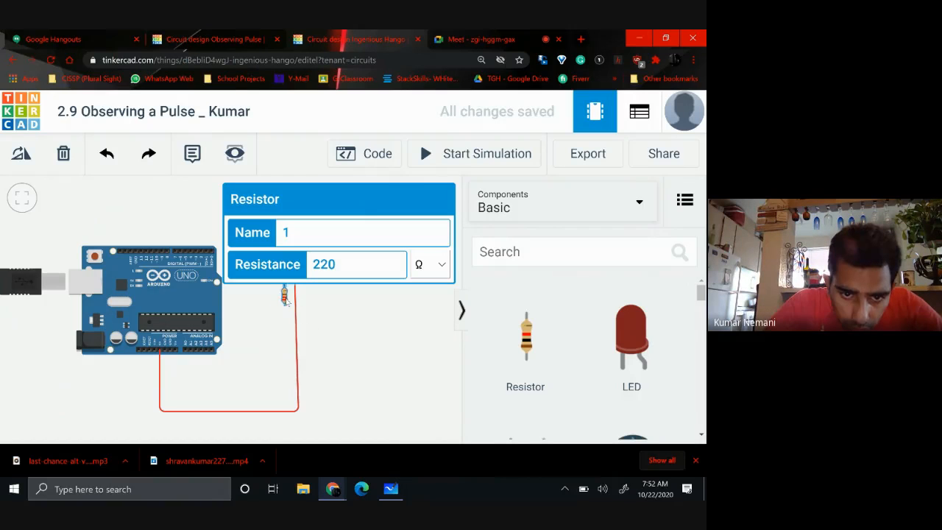
{"action": "left_click", "coordinate": [358, 330]}
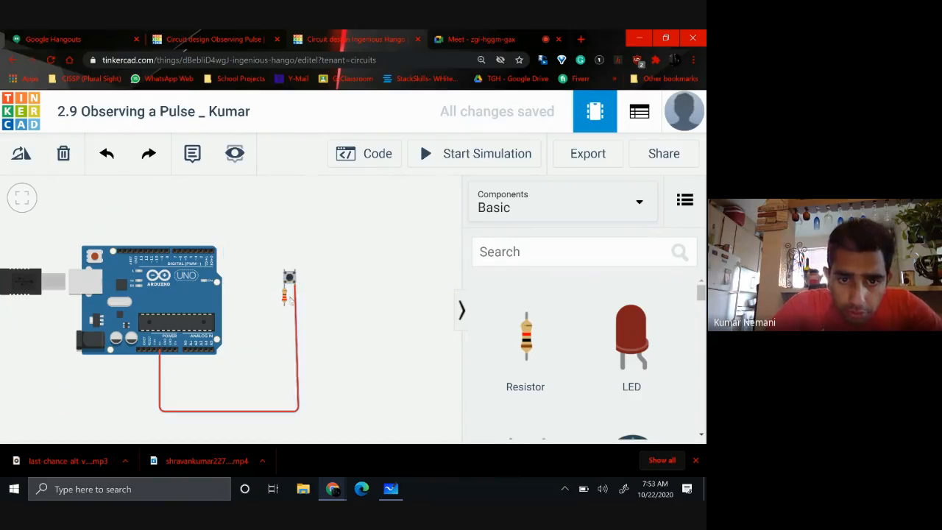
{"action": "left_click_drag", "start_coordinate": [284, 295], "coordinate": [283, 322]}
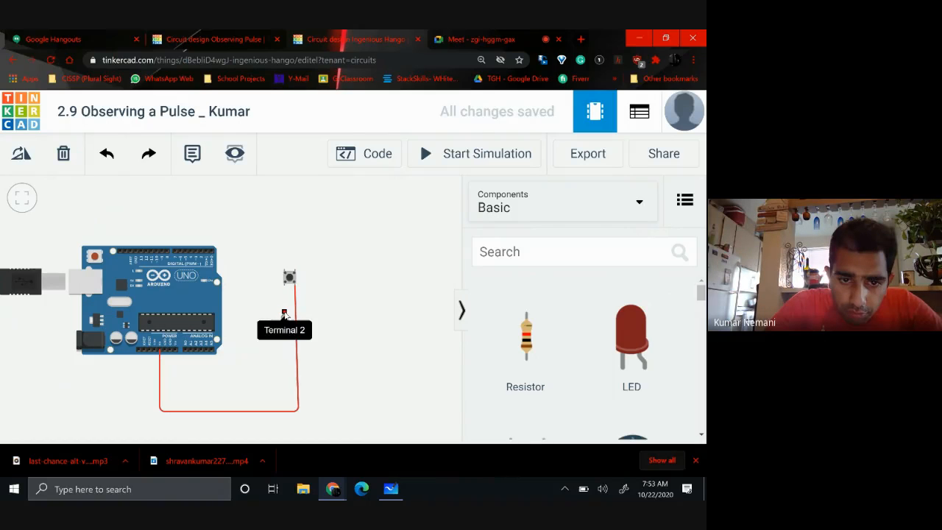
{"action": "left_click", "coordinate": [284, 314]}
{"action": "left_click", "coordinate": [284, 286]}
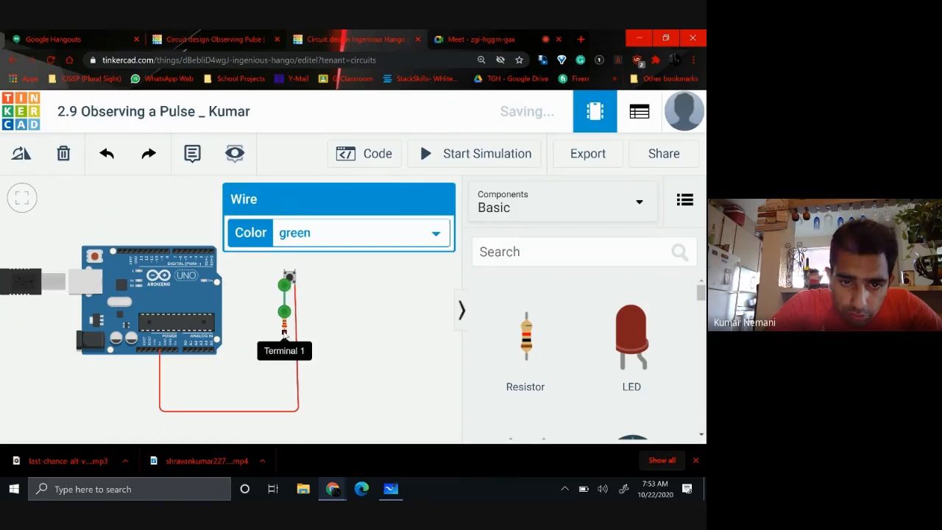
- Wire the resistor's lower terminal to the Arduino's GND pin, routing it inside the red wire
{"action": "left_click", "coordinate": [284, 335]}
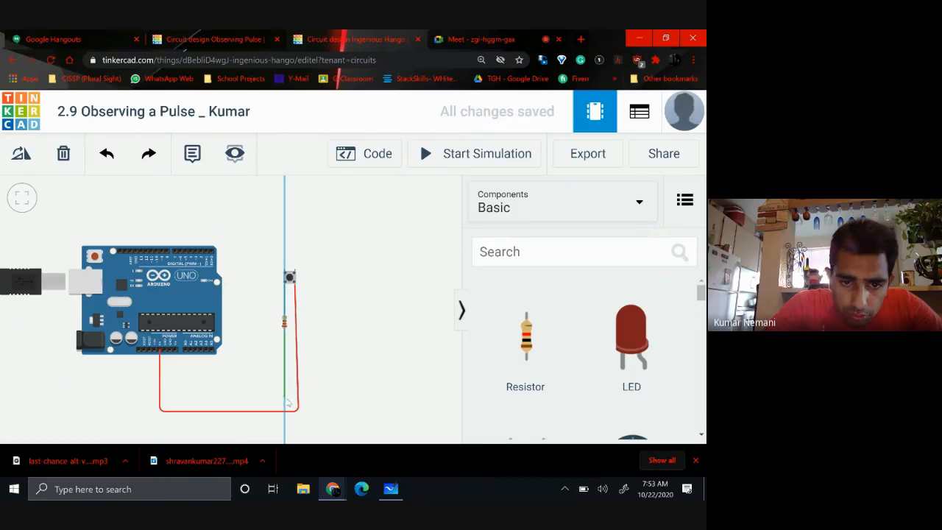
{"action": "left_click", "coordinate": [286, 398]}
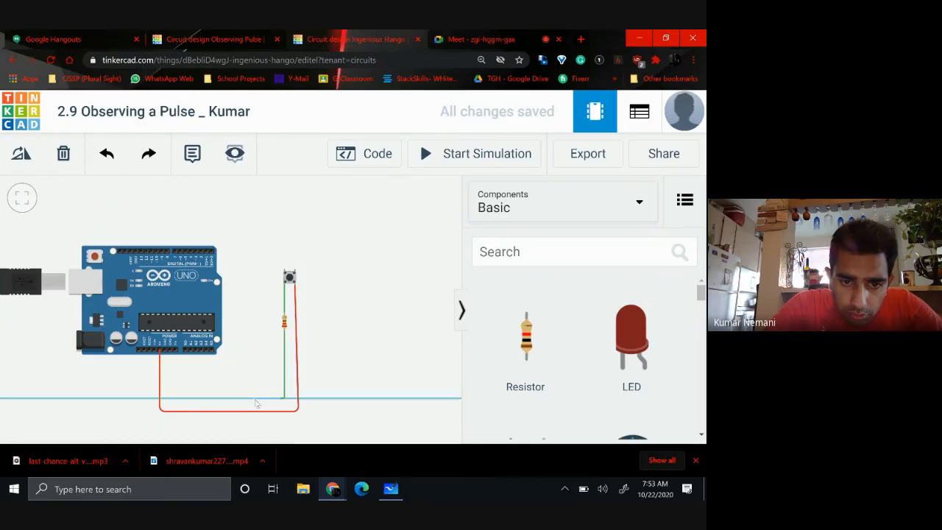
{"action": "left_click", "coordinate": [169, 398]}
{"action": "left_click", "coordinate": [170, 350]}
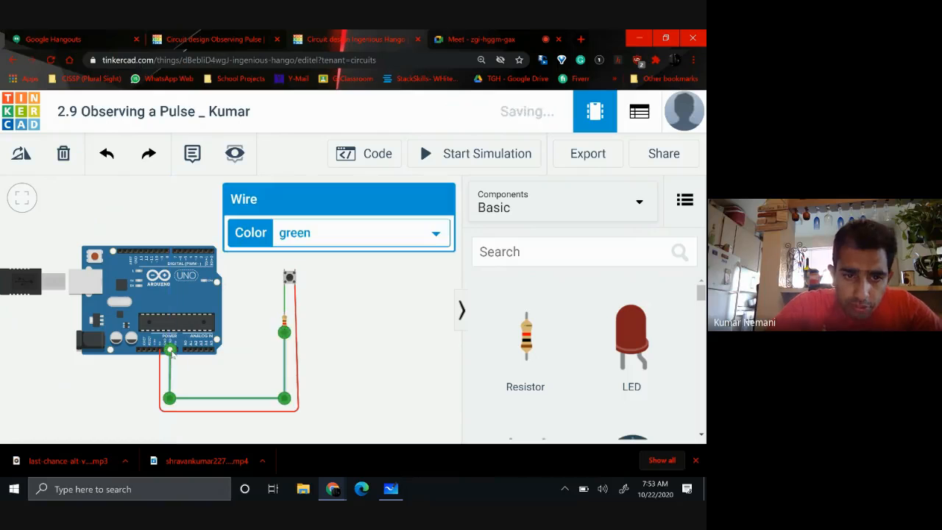
- Colour the resistor's ground wire and the short wire between the pushbutton and resistor black
{"action": "left_click", "coordinate": [337, 241]}
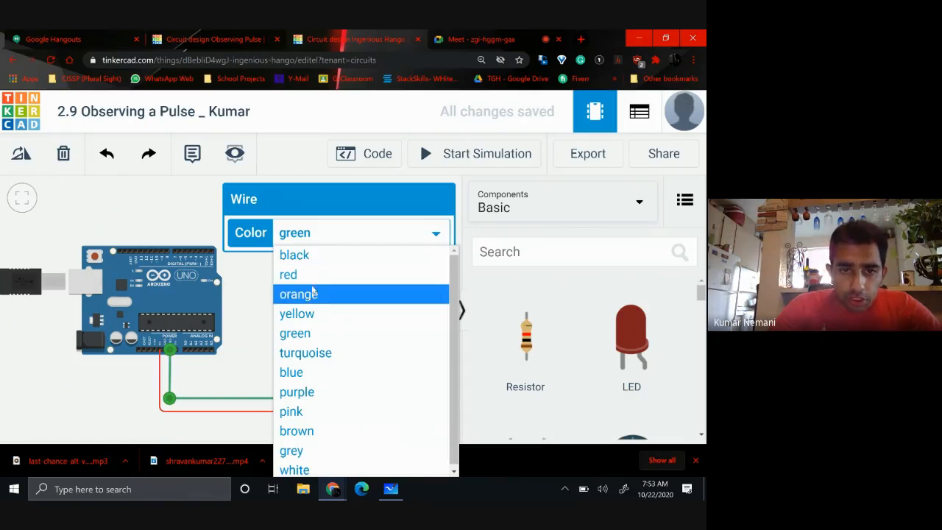
{"action": "left_click", "coordinate": [294, 255]}
{"action": "left_click", "coordinate": [285, 298]}
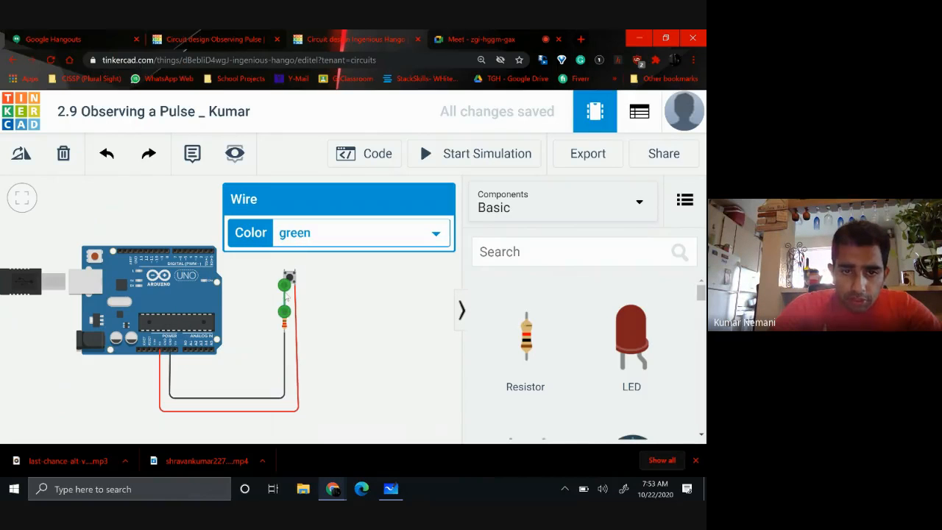
{"action": "left_click", "coordinate": [302, 233]}
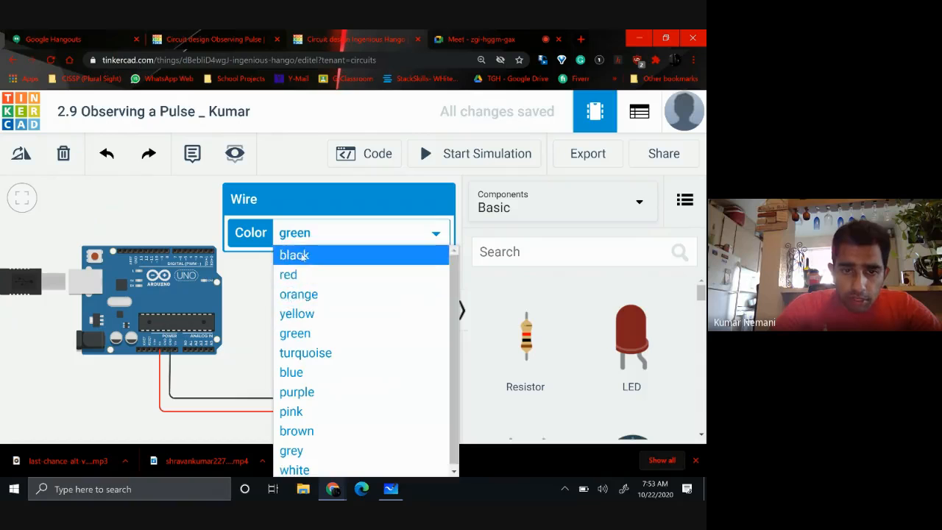
{"action": "left_click", "coordinate": [303, 255]}
{"action": "left_click", "coordinate": [356, 332]}
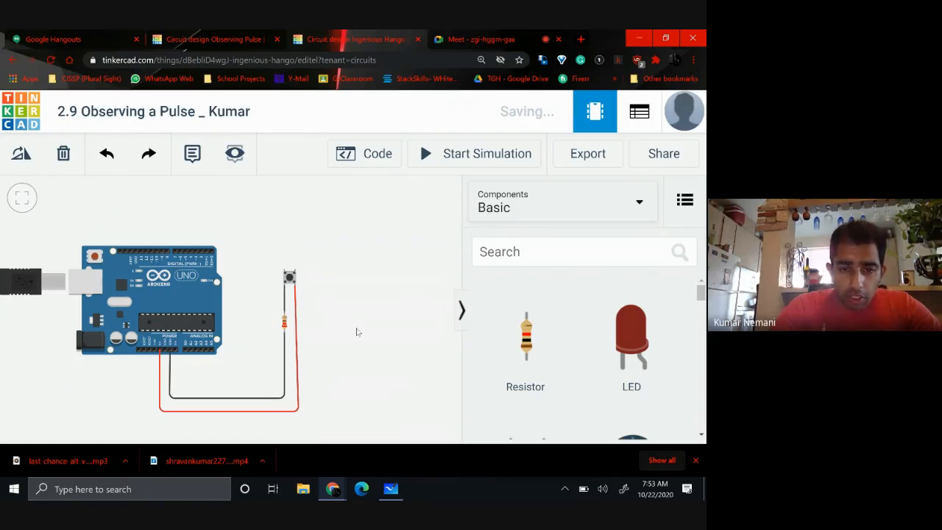
- Straighten the red 5V wire by aligning its lower-right corner vertically under the pushbutton terminal
{"action": "left_click", "coordinate": [297, 412]}
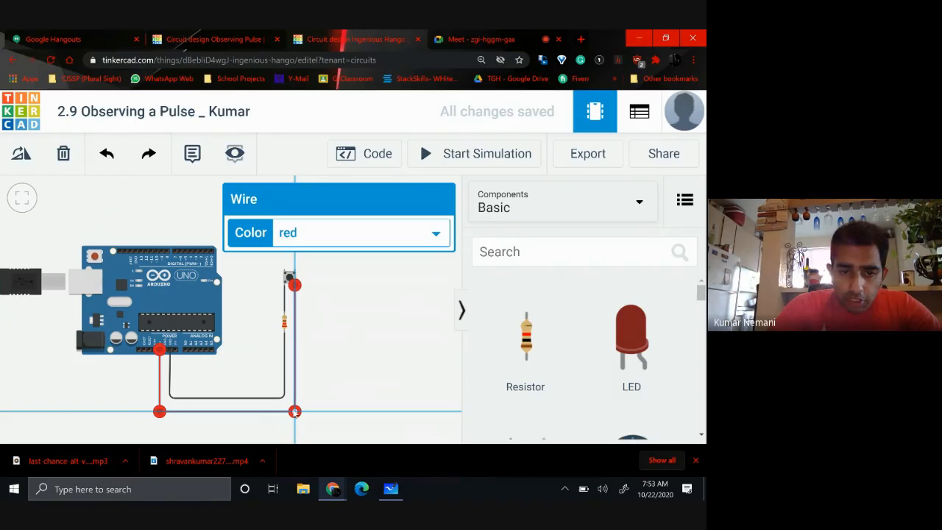
{"action": "left_click_drag", "start_coordinate": [295, 412], "coordinate": [295, 411]}
{"action": "left_click", "coordinate": [345, 367]}
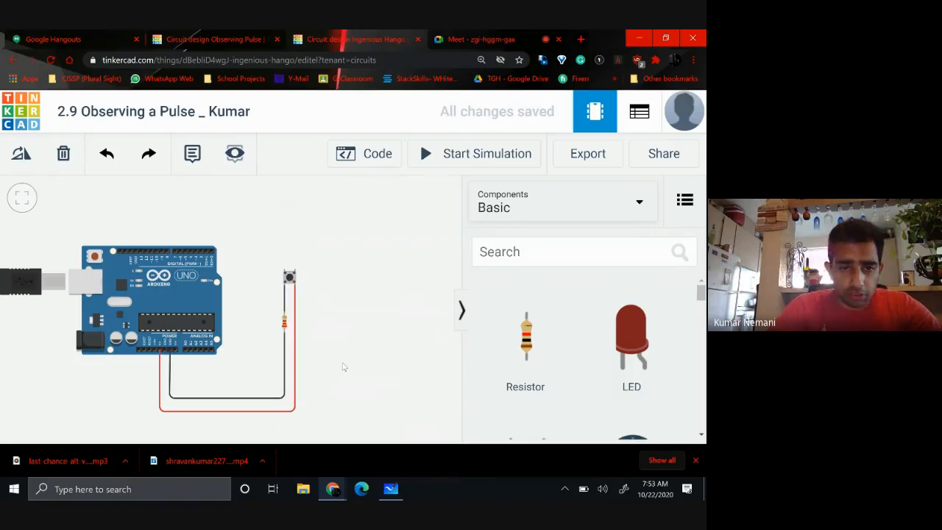
- Wire the pushbutton's upper-left terminal over the top to Arduino pin D2, straighten the wire and colour it blue
{"action": "left_click", "coordinate": [284, 271]}
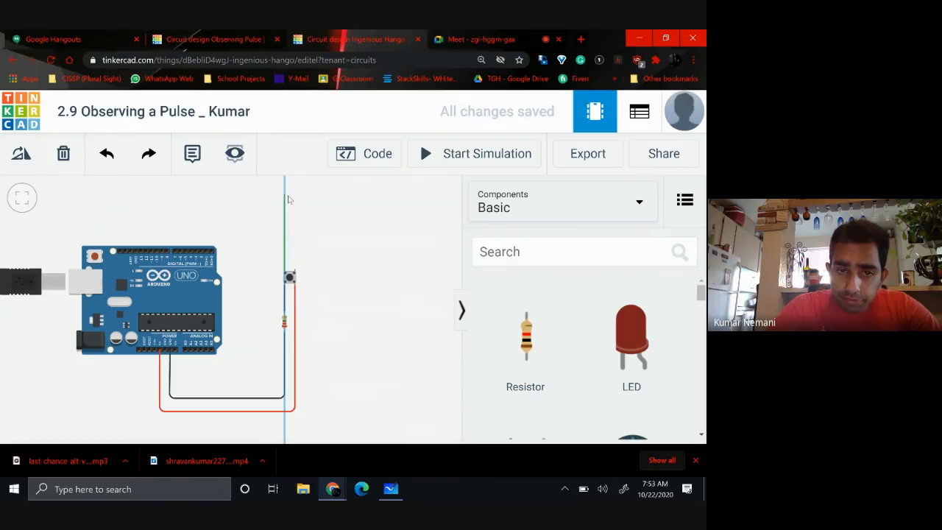
{"action": "left_click", "coordinate": [287, 197]}
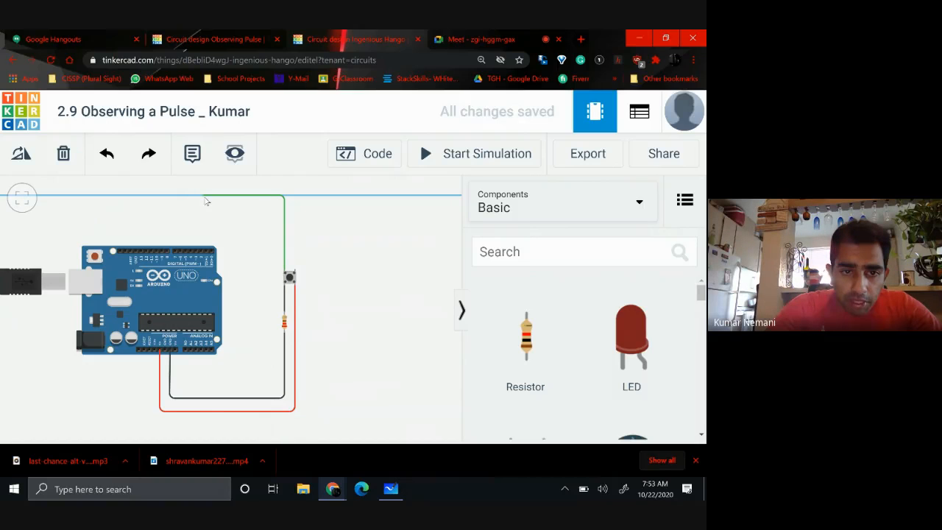
{"action": "left_click", "coordinate": [204, 197]}
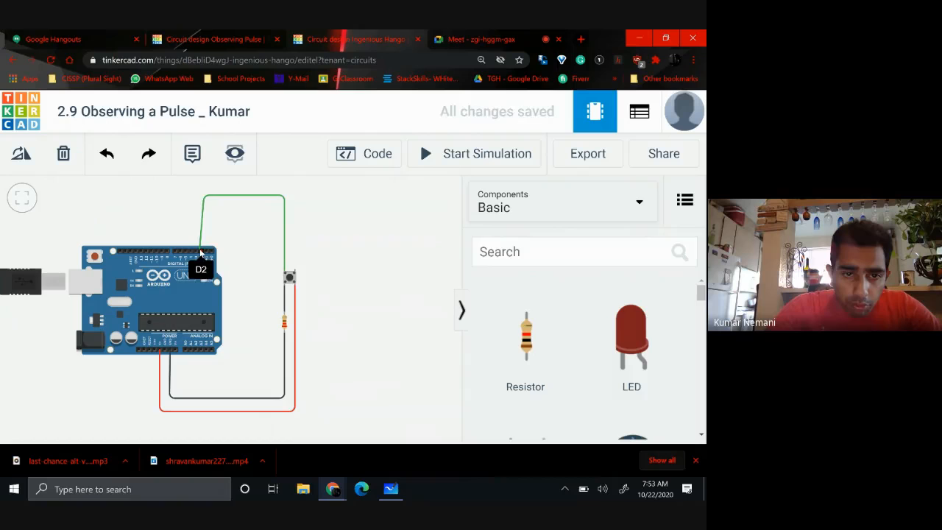
{"action": "left_click", "coordinate": [200, 252]}
{"action": "left_click_drag", "start_coordinate": [203, 197], "coordinate": [203, 199]}
{"action": "left_click", "coordinate": [305, 236]}
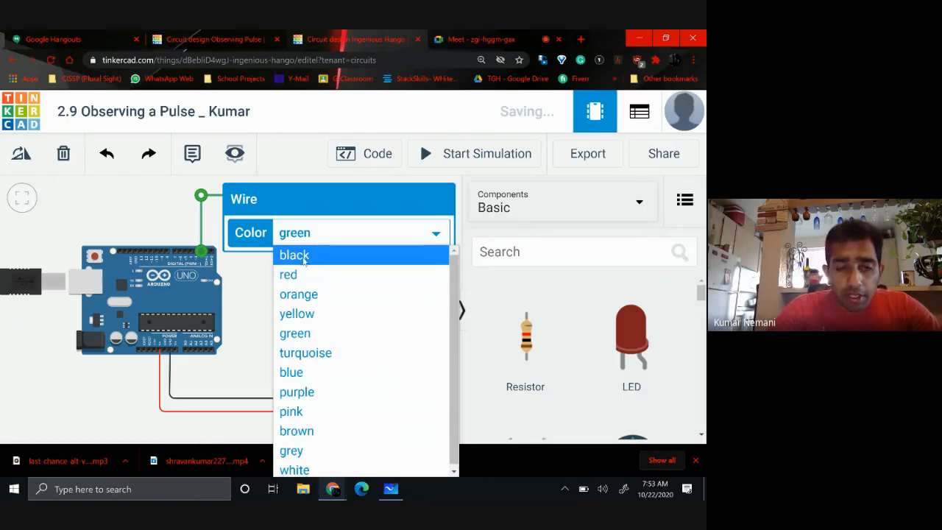
{"action": "left_click", "coordinate": [309, 372]}
{"action": "left_click", "coordinate": [355, 366]}
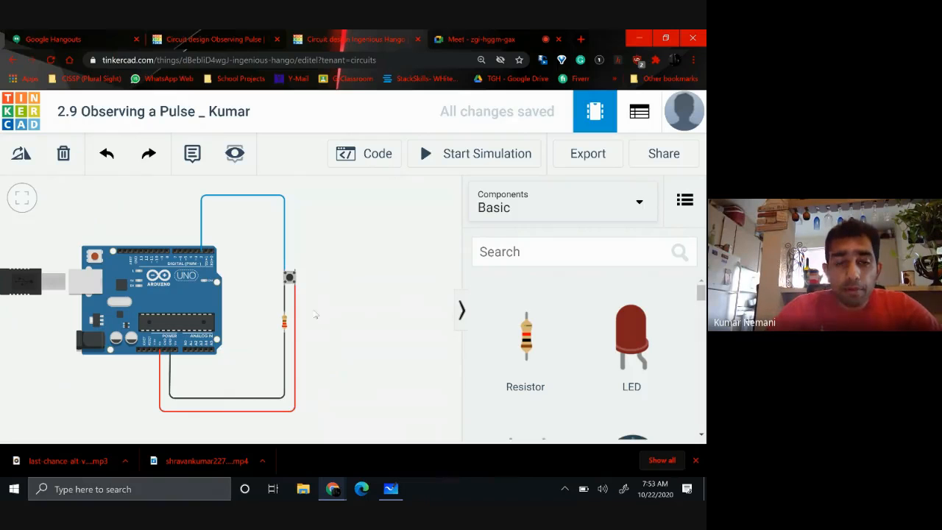
- Delete the default LED blink blocks from the Arduino's code and create a variable named buttonState
{"action": "left_click", "coordinate": [374, 157]}
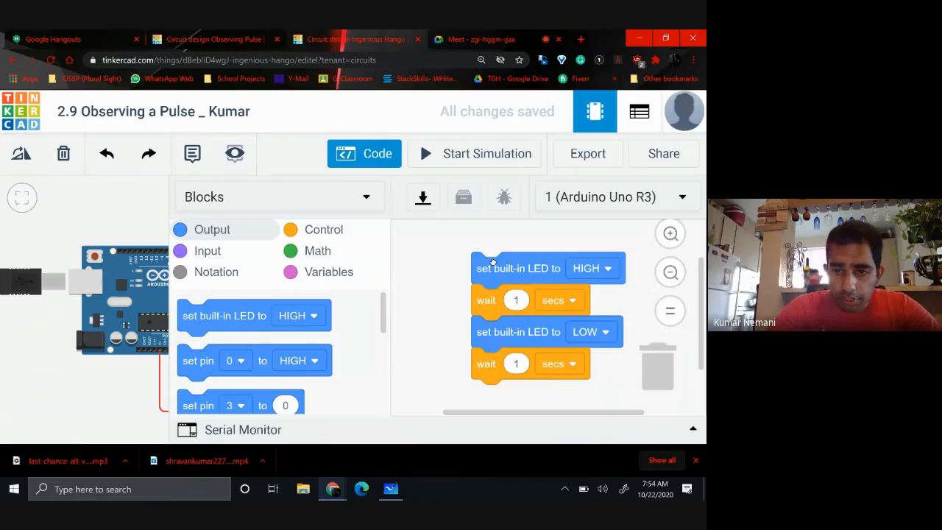
{"action": "left_click_drag", "start_coordinate": [493, 262], "coordinate": [658, 371]}
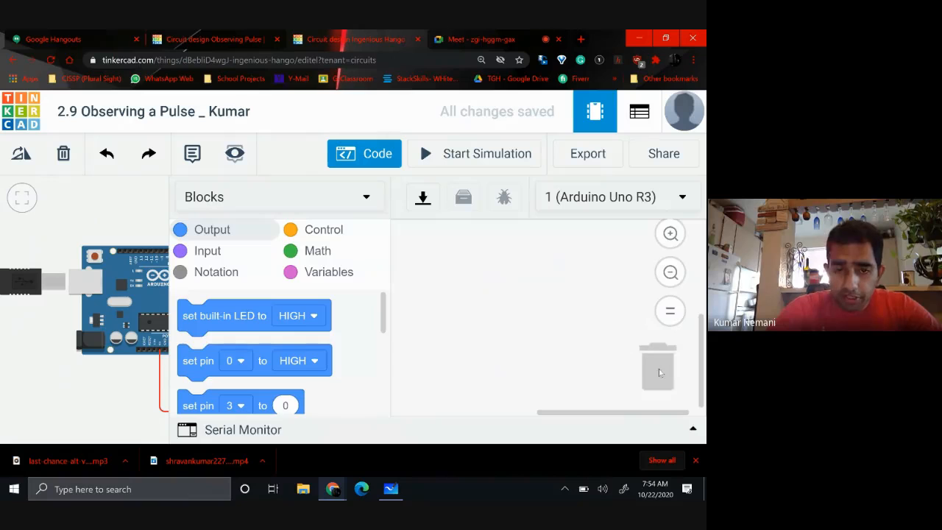
{"action": "left_click", "coordinate": [328, 273]}
{"action": "left_click", "coordinate": [252, 313]}
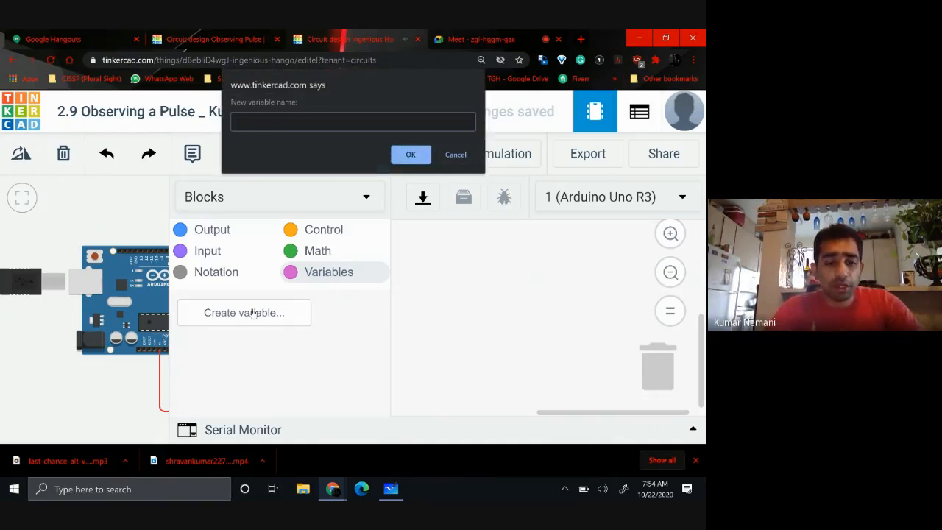
{"action": "type", "text": "buttonState"}
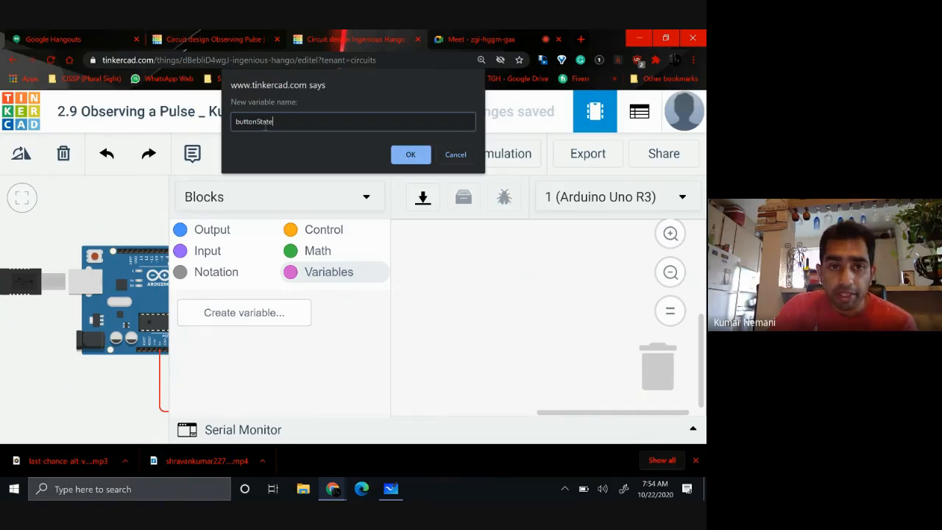
{"action": "left_click", "coordinate": [413, 154]}
- Add a block that sets buttonState to the reading of digital pin 2, checking the wired pin in the circuit
{"action": "scroll", "coordinate": [333, 330], "scroll_direction": "down", "scroll_amount": 1}
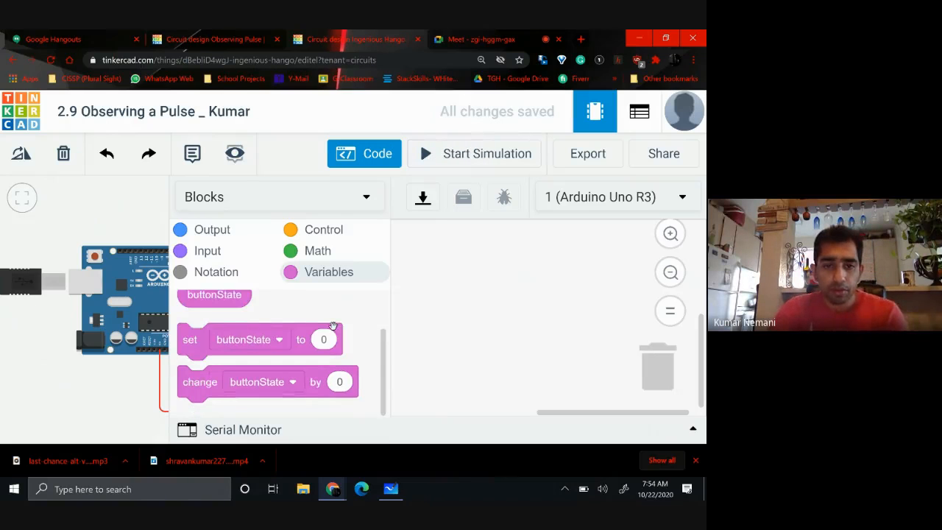
{"action": "scroll", "coordinate": [334, 330], "scroll_direction": "up", "scroll_amount": 1}
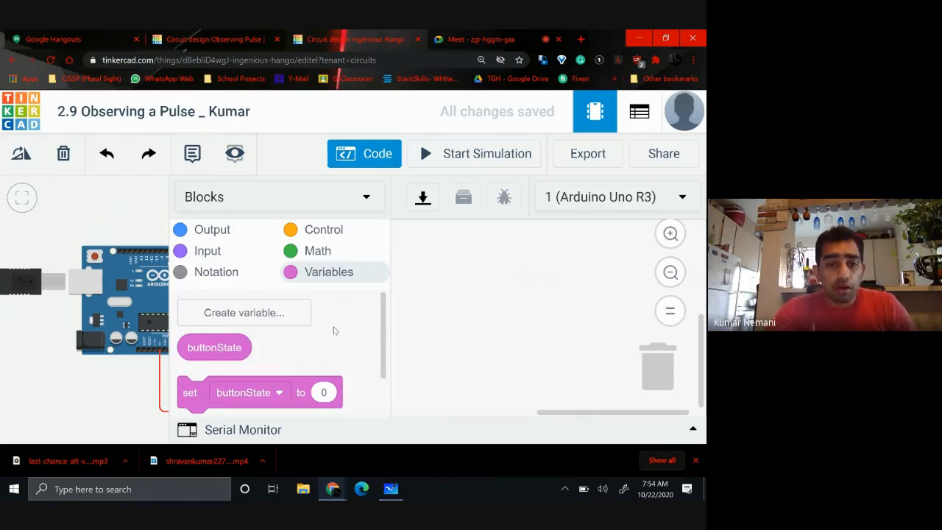
{"action": "scroll", "coordinate": [333, 330], "scroll_direction": "down", "scroll_amount": 1}
{"action": "left_click_drag", "start_coordinate": [183, 349], "coordinate": [411, 268]}
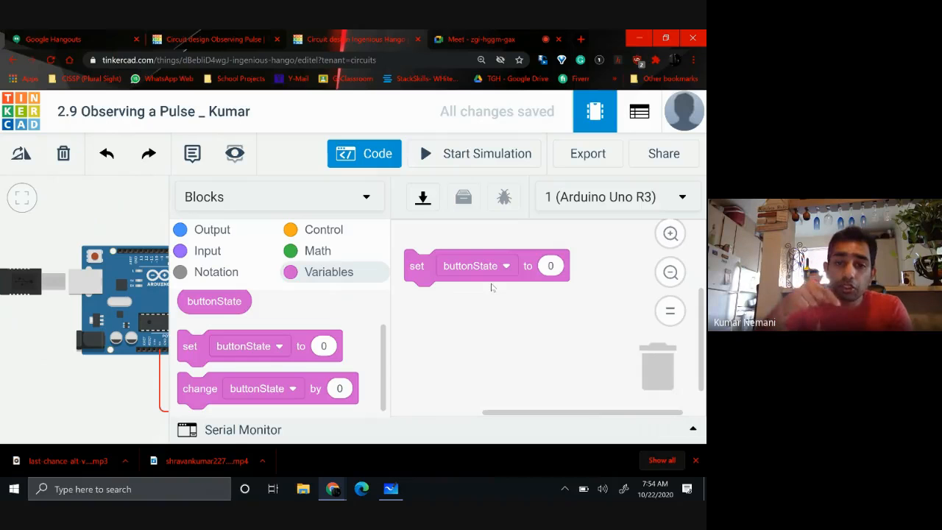
{"action": "left_click", "coordinate": [207, 250]}
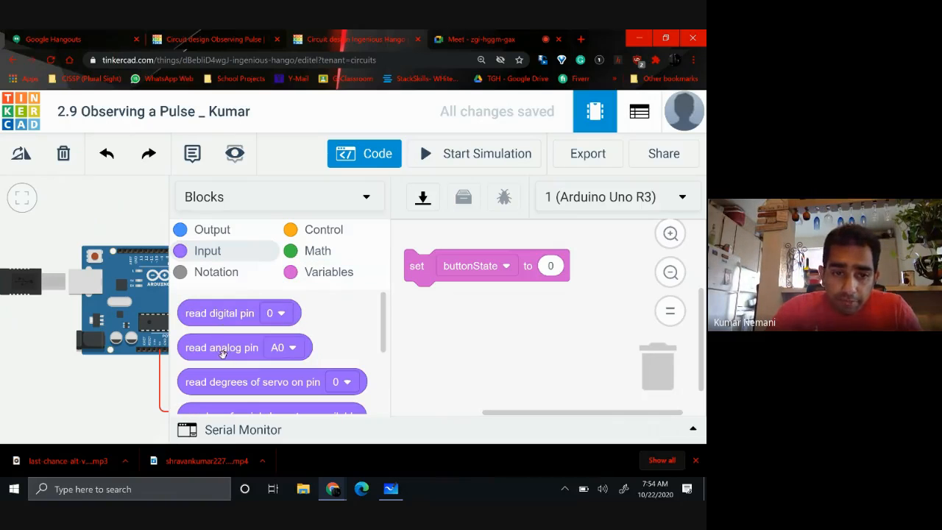
{"action": "left_click_drag", "start_coordinate": [218, 312], "coordinate": [574, 267]}
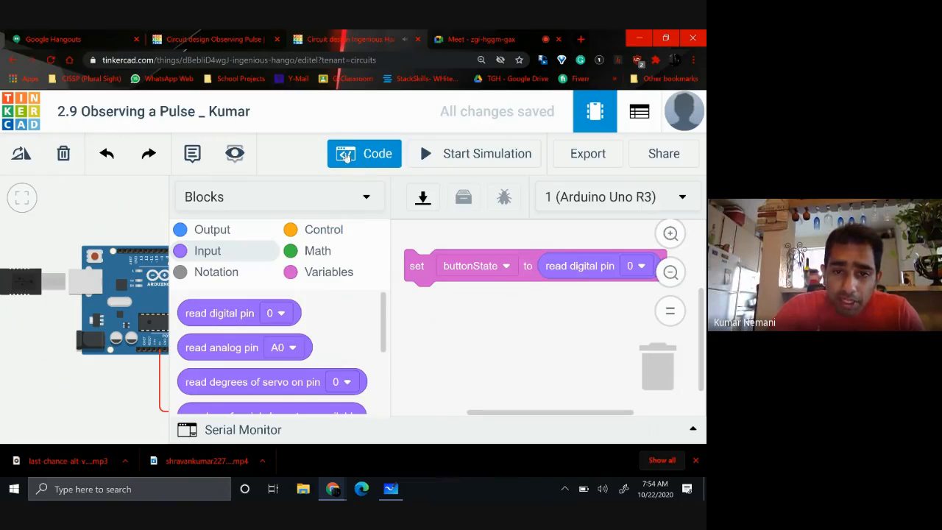
{"action": "left_click", "coordinate": [376, 151]}
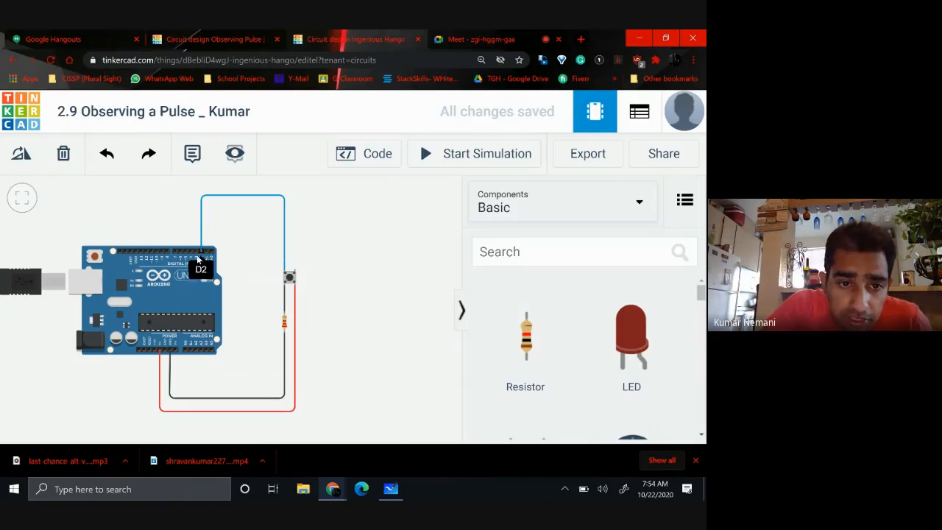
{"action": "left_click", "coordinate": [379, 155]}
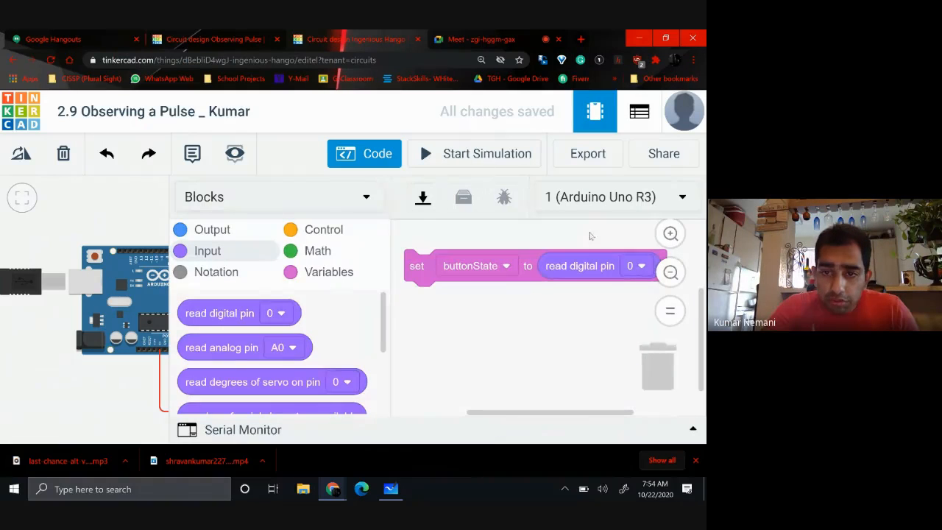
{"action": "left_click", "coordinate": [640, 269]}
{"action": "left_click", "coordinate": [601, 352]}
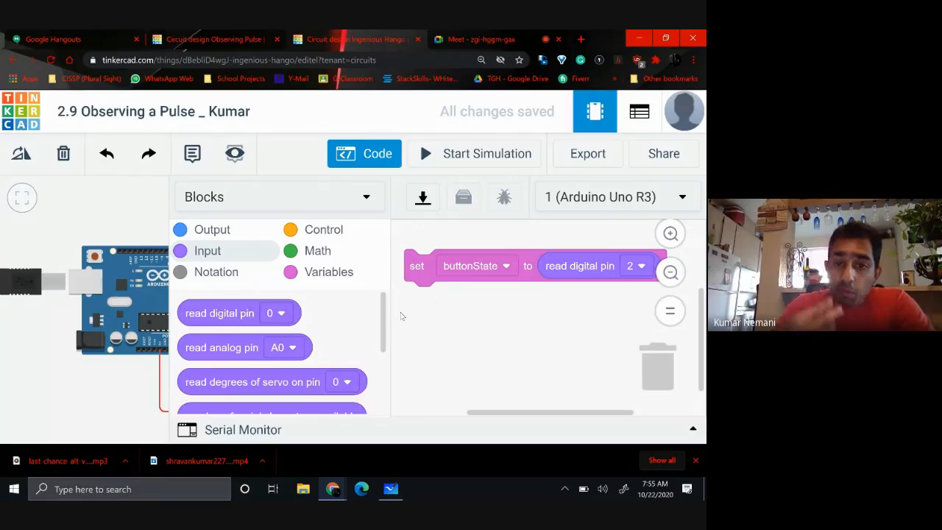
- Add a print to serial monitor block below the set block and make it print the buttonState variable
{"action": "left_click", "coordinate": [211, 231]}
{"action": "scroll", "coordinate": [250, 335], "scroll_direction": "down", "scroll_amount": 5}
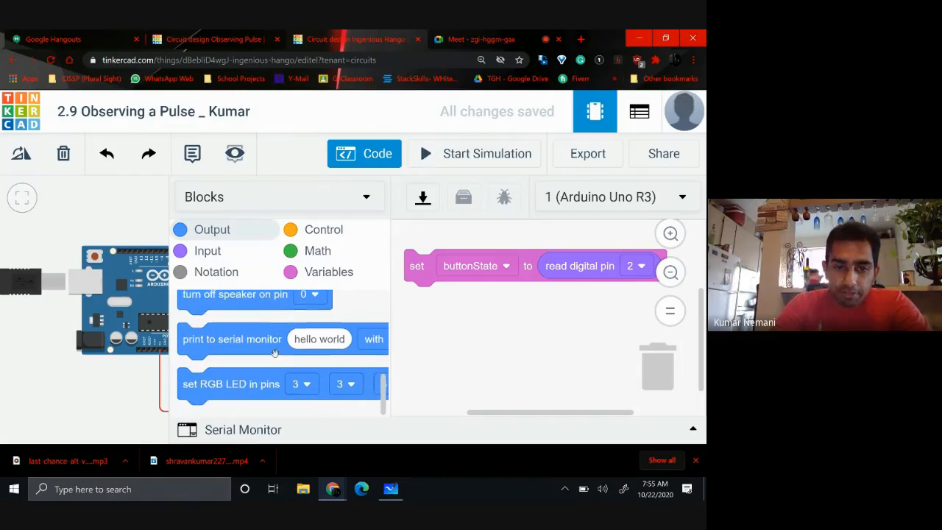
{"action": "left_click_drag", "start_coordinate": [240, 340], "coordinate": [467, 306]}
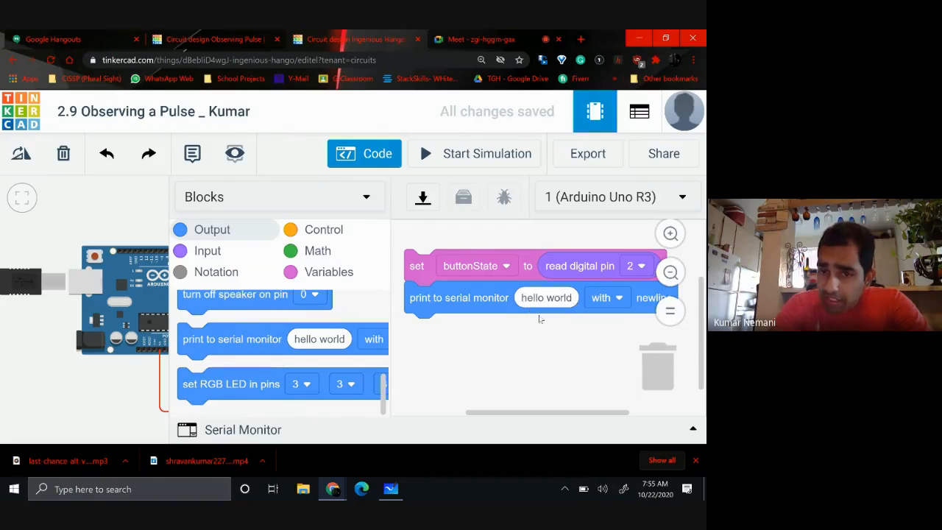
{"action": "left_click", "coordinate": [362, 275]}
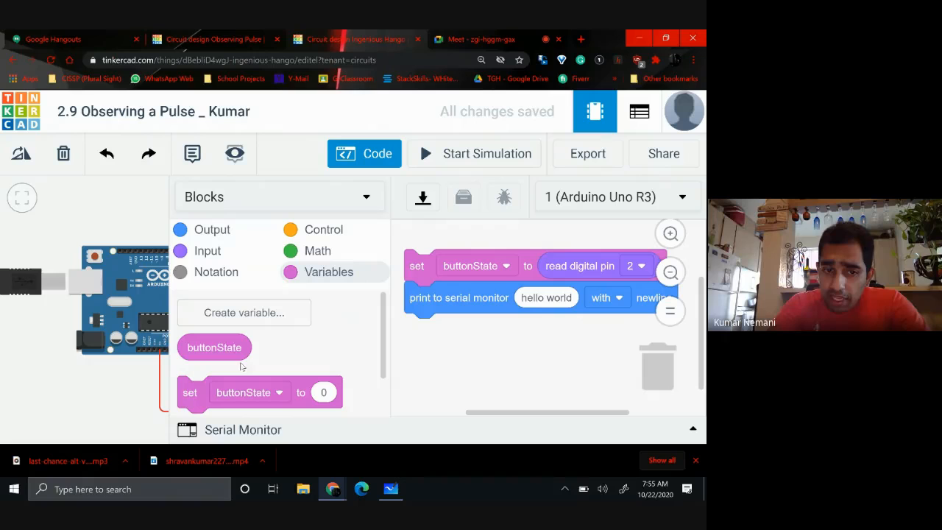
{"action": "left_click_drag", "start_coordinate": [229, 352], "coordinate": [571, 301]}
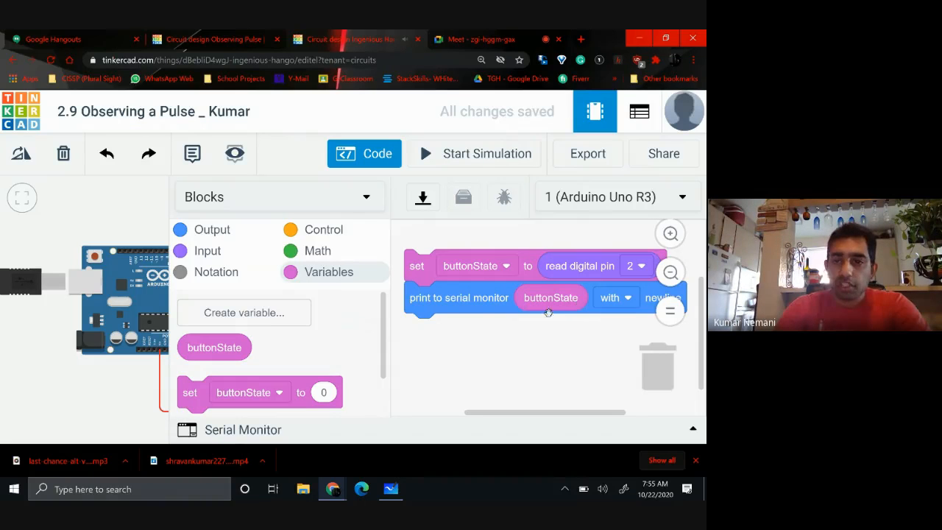
{"action": "left_click", "coordinate": [670, 272]}
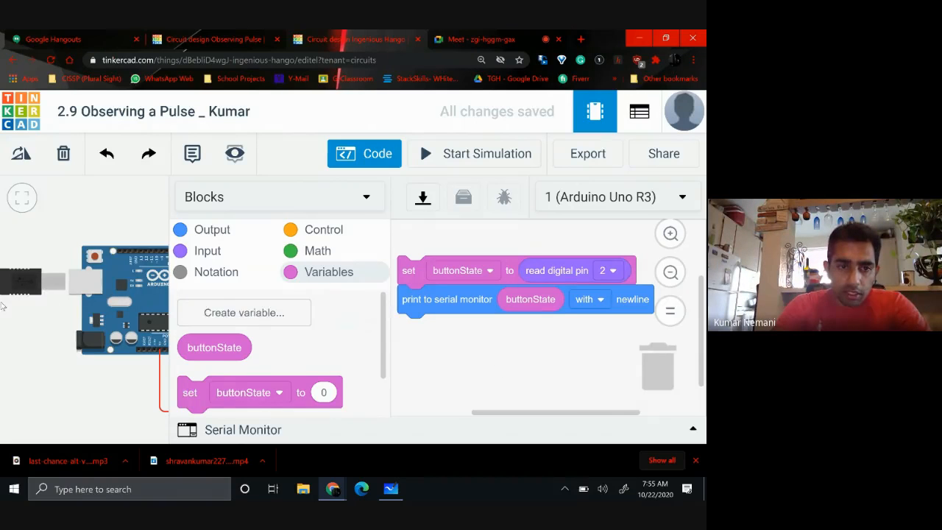
- Start the simulation with the pushbutton in view, then open the Serial Monitor, clear its output and show the graph
{"action": "left_click_drag", "start_coordinate": [145, 307], "coordinate": [35, 308]}
{"action": "key", "text": "ctrl+z"}
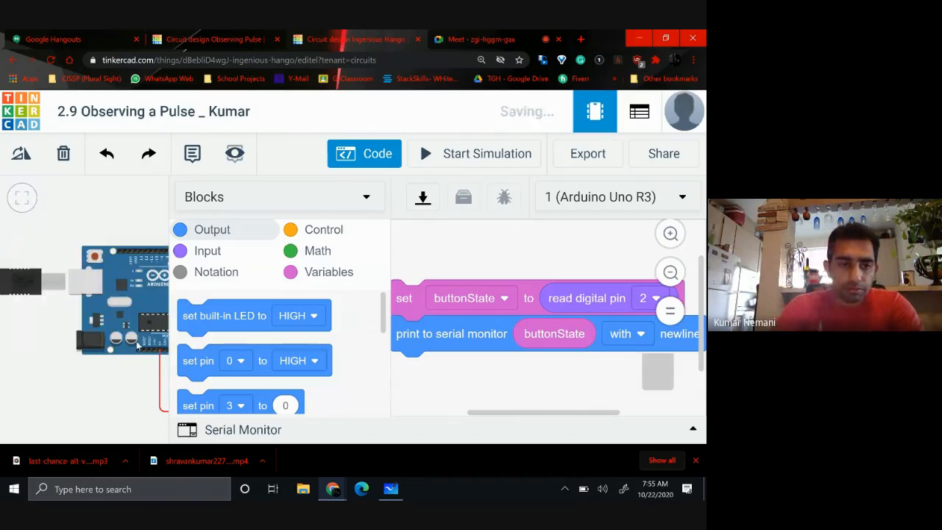
{"action": "left_click_drag", "start_coordinate": [114, 399], "coordinate": [2, 397]}
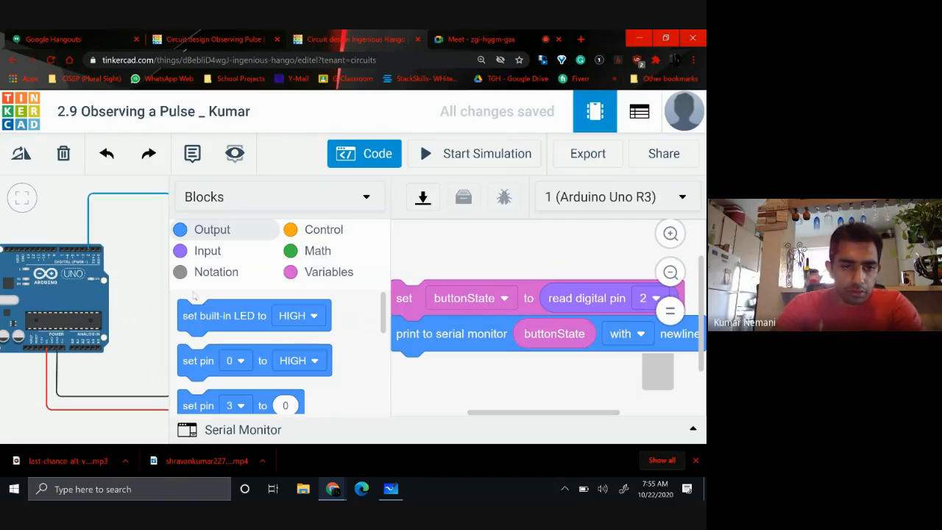
{"action": "left_click_drag", "start_coordinate": [149, 297], "coordinate": [111, 295]}
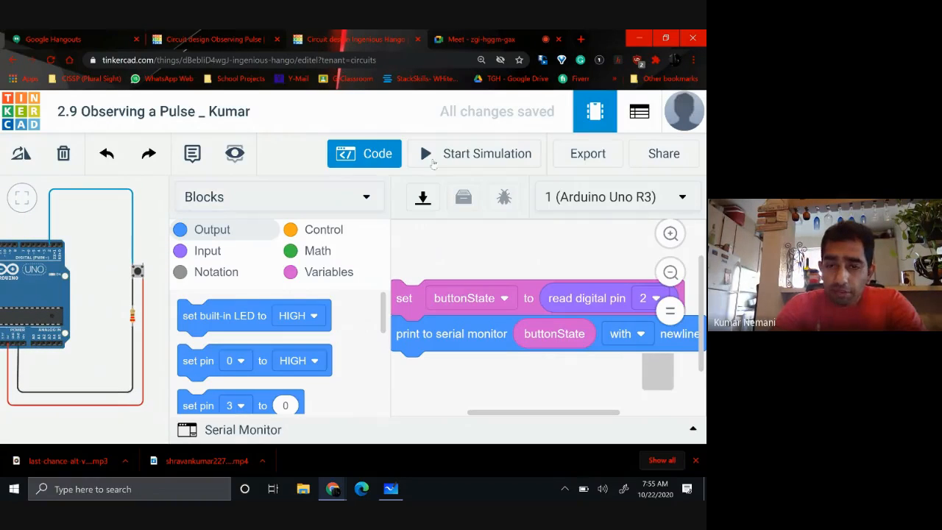
{"action": "left_click", "coordinate": [436, 164]}
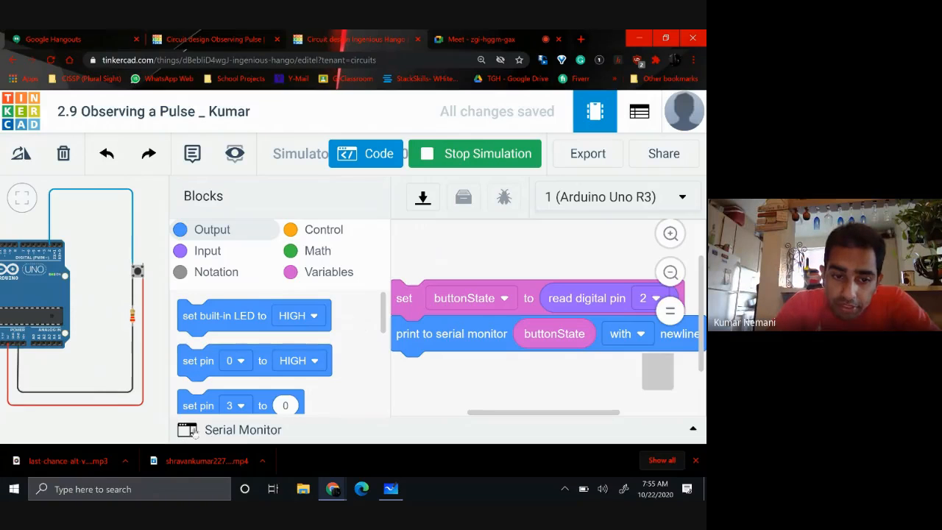
{"action": "left_click", "coordinate": [246, 434]}
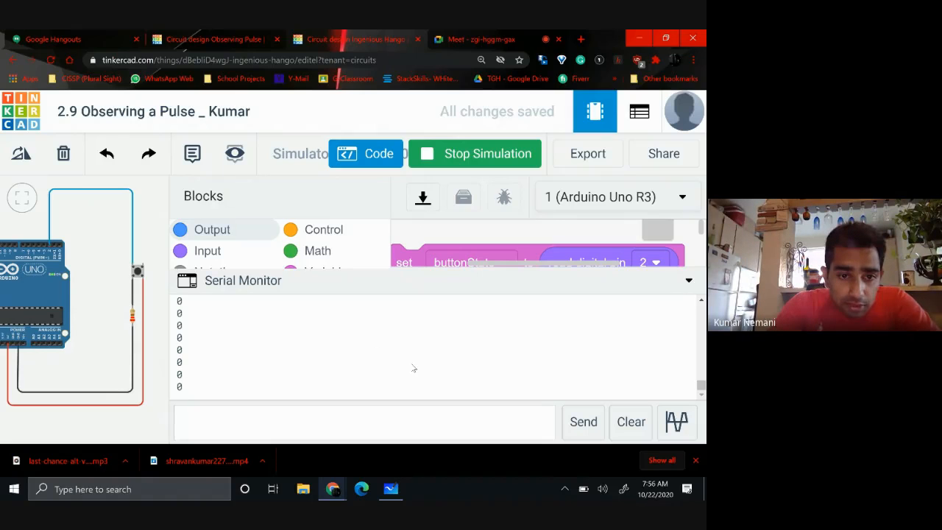
{"action": "left_click", "coordinate": [629, 427]}
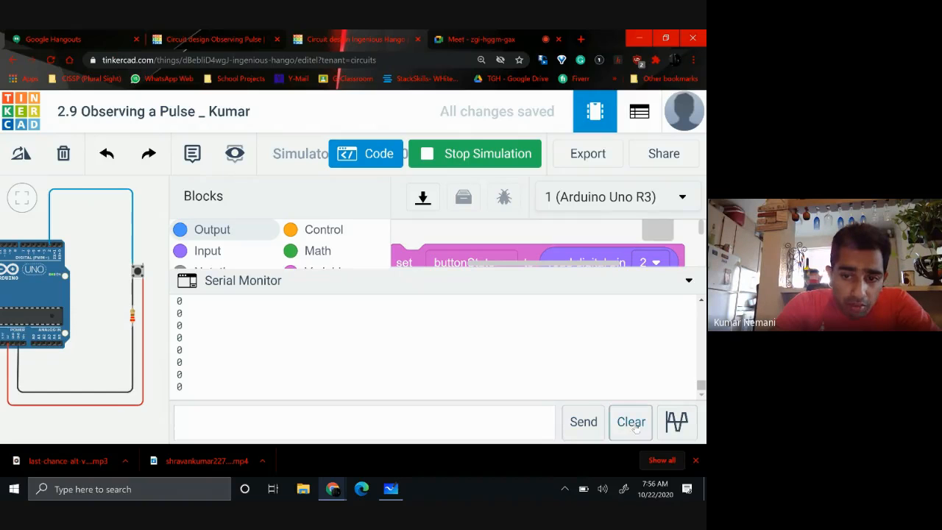
{"action": "left_click", "coordinate": [675, 427]}
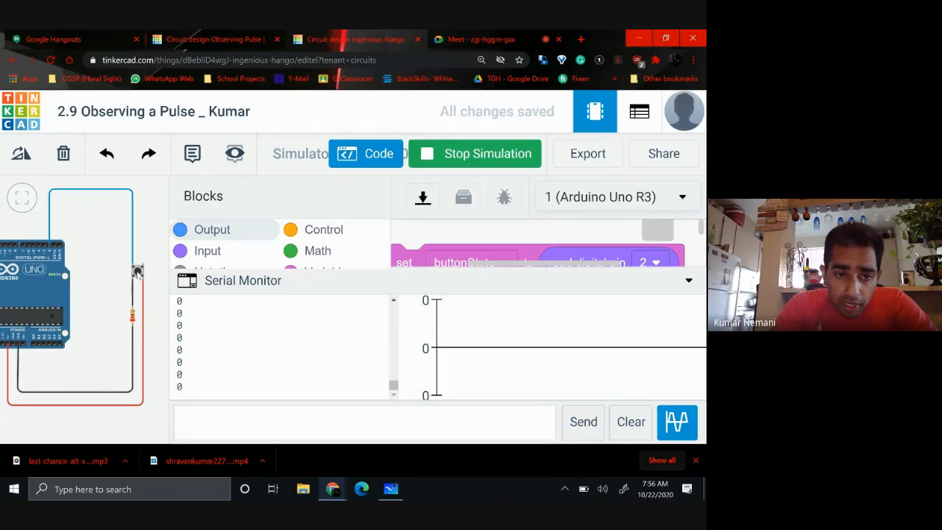
- Actuate the simulated pushbutton repeatedly at varied intervals, examine the pulses on the Serial Monitor graph, and stop the simulation
{"action": "left_click", "coordinate": [137, 271]}
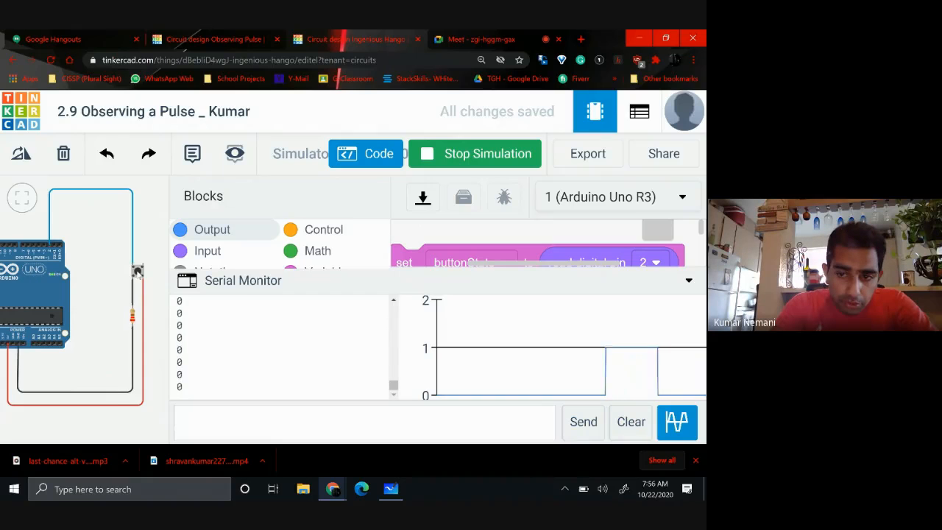
{"action": "left_click", "coordinate": [137, 271]}
{"action": "left_click", "coordinate": [137, 271]}
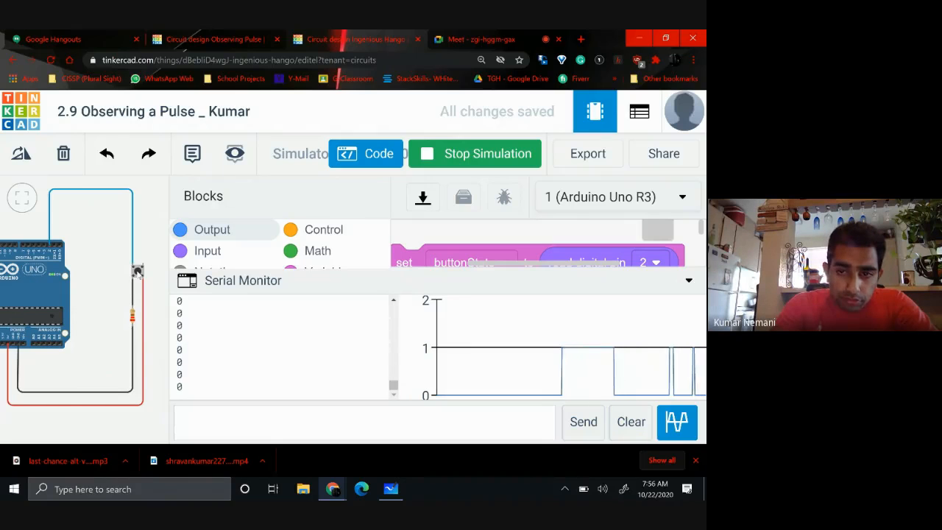
{"action": "left_click", "coordinate": [137, 271]}
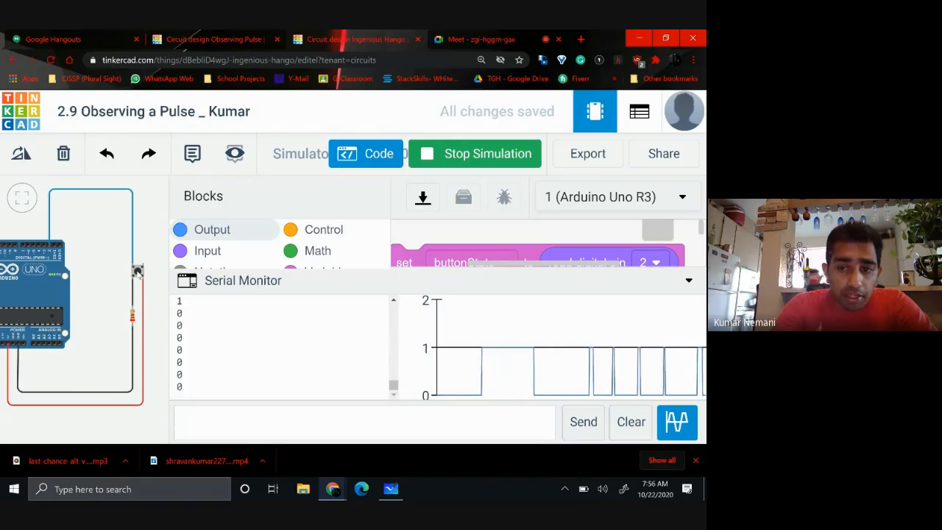
{"action": "left_click", "coordinate": [137, 271]}
{"action": "left_click", "coordinate": [137, 271]}
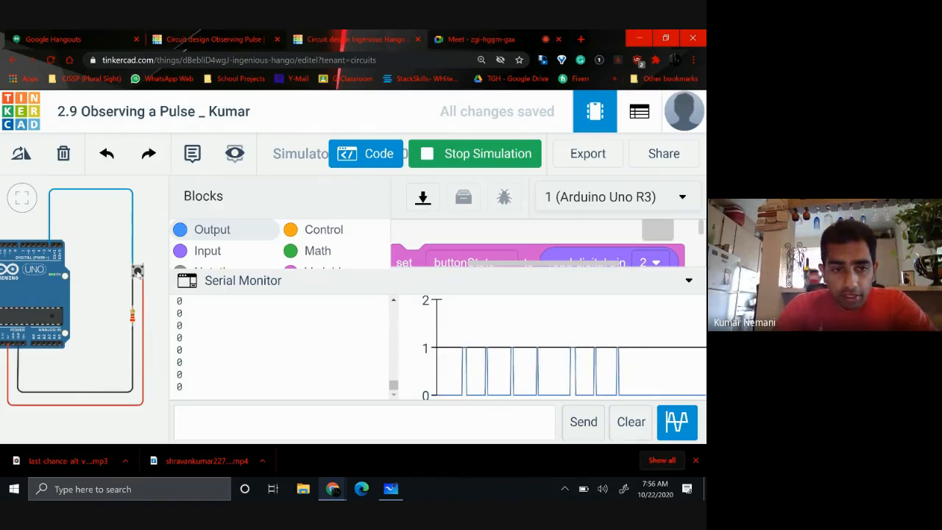
{"action": "left_click", "coordinate": [137, 271]}
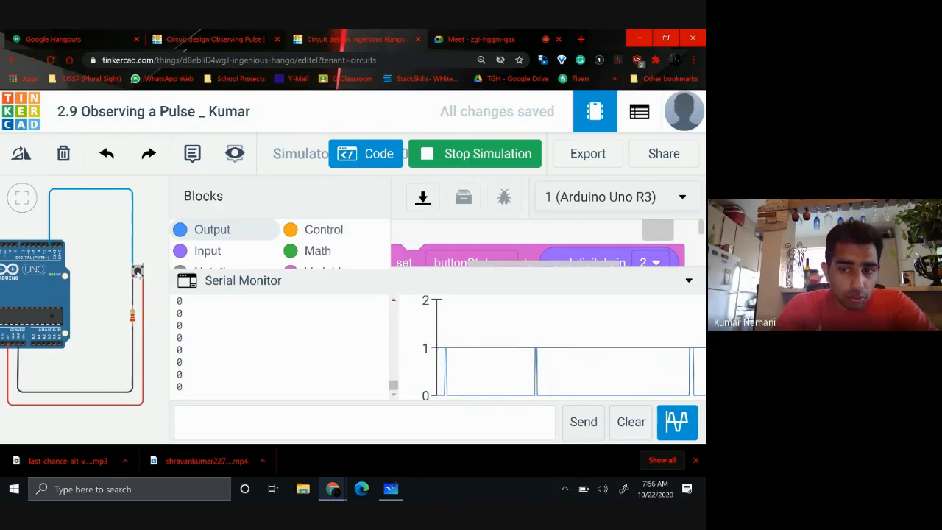
{"action": "left_click", "coordinate": [137, 271]}
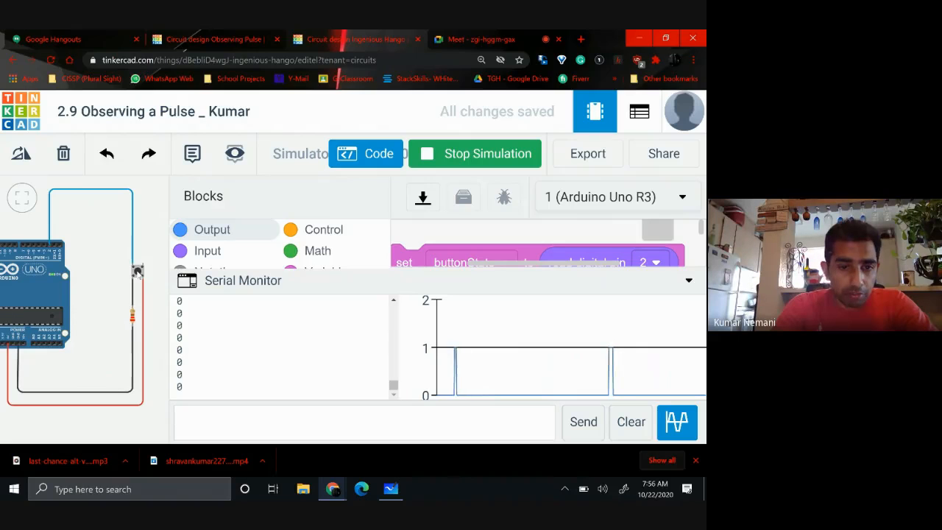
{"action": "left_click", "coordinate": [137, 272]}
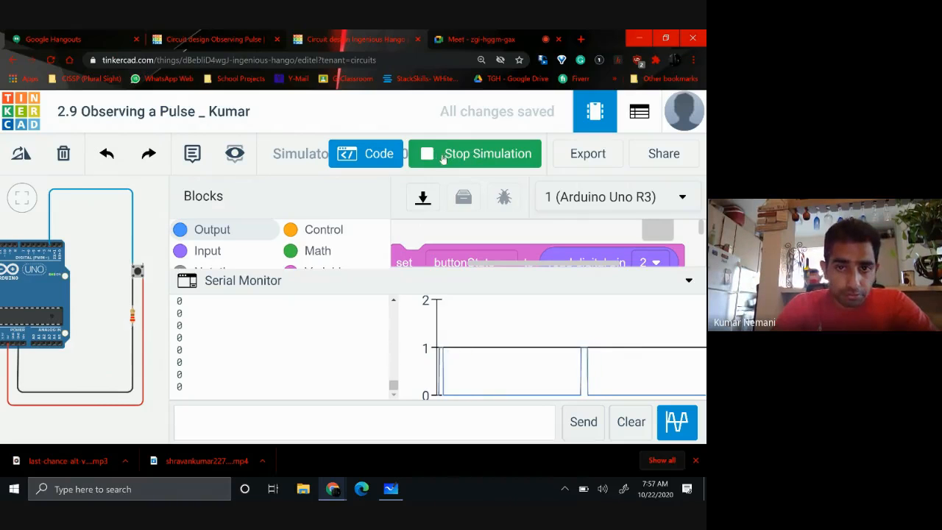
{"action": "left_click", "coordinate": [443, 156]}
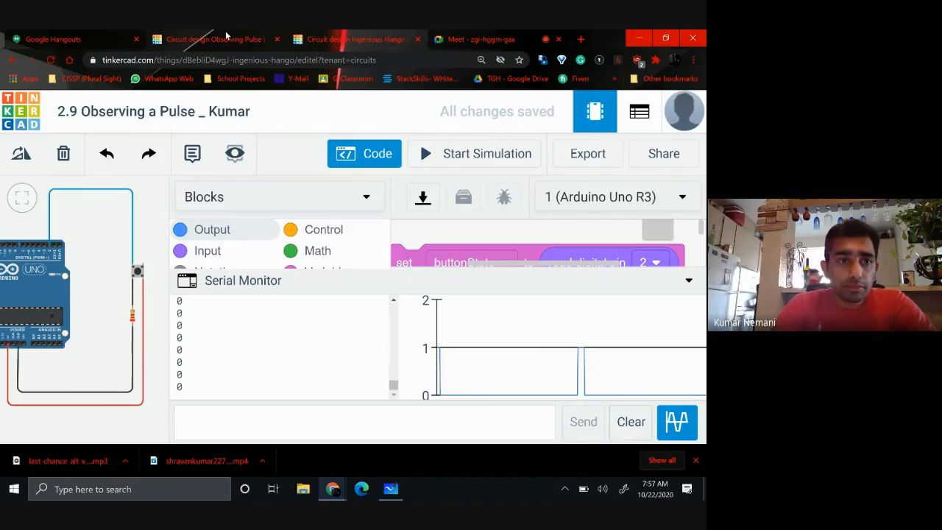
- Switch to the Google Meet call and stop presenting the screen
{"action": "left_click", "coordinate": [474, 37]}
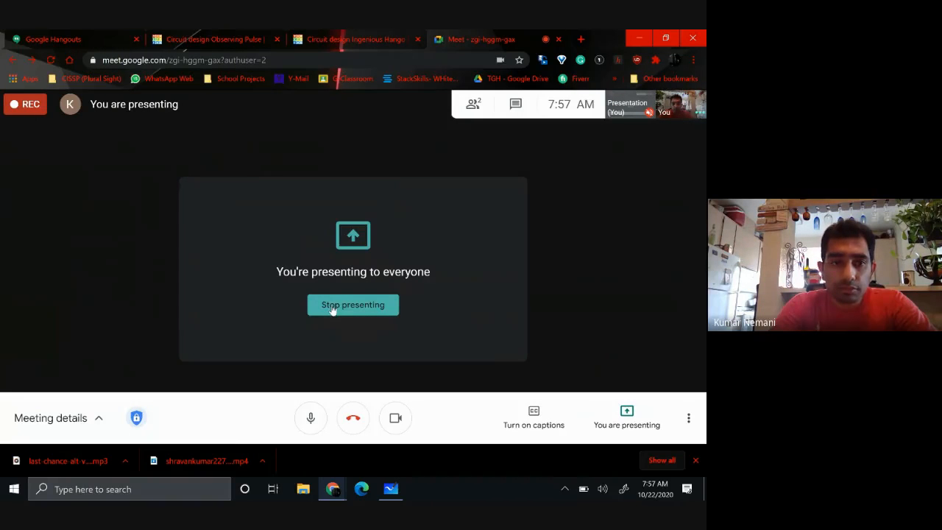
{"action": "left_click", "coordinate": [332, 309]}
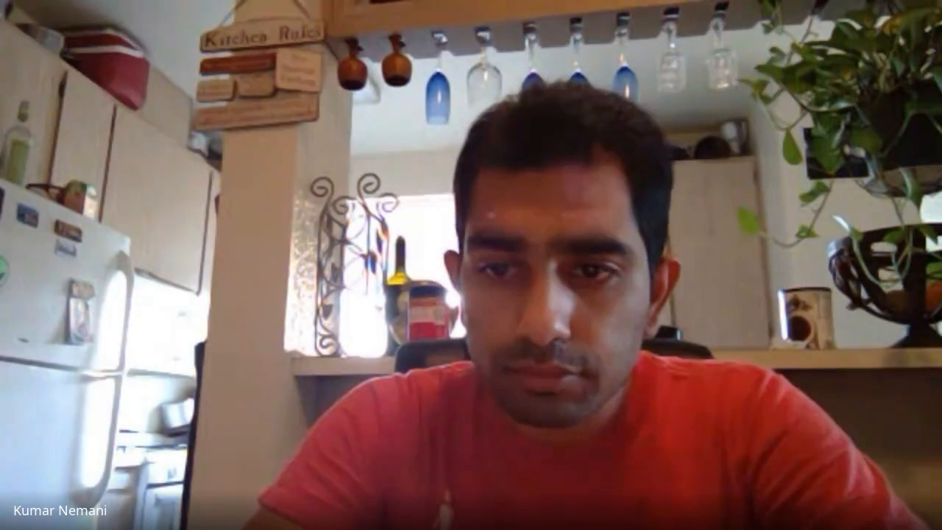